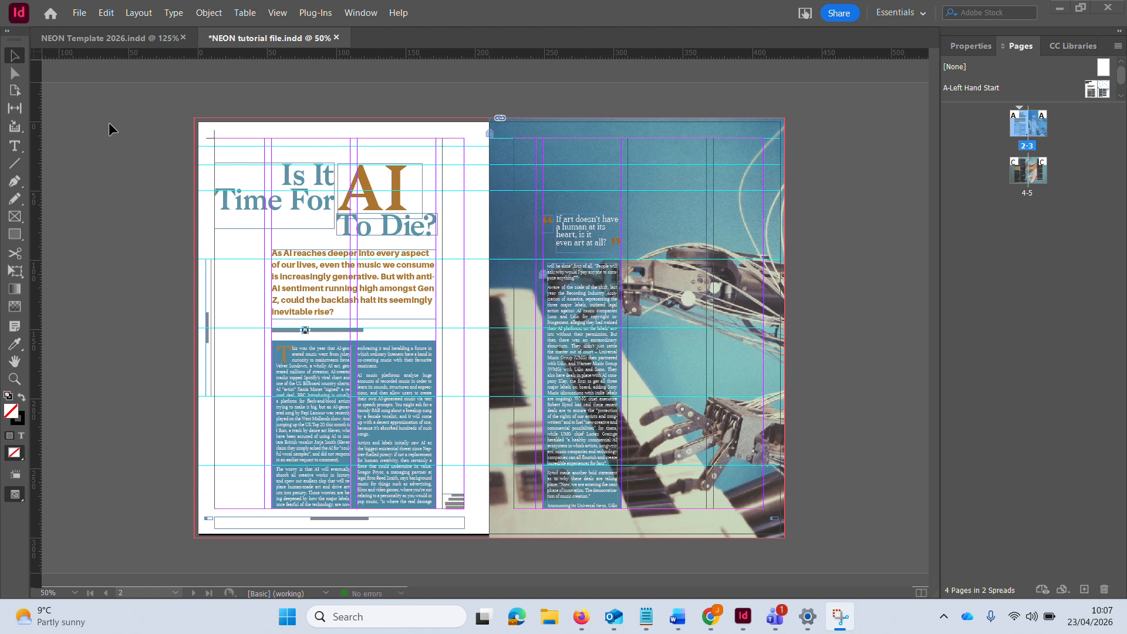
Preview both spreads of the NEON tutorial file in full-screen presentation mode, and return to the normal layout view
left_click(94, 167)
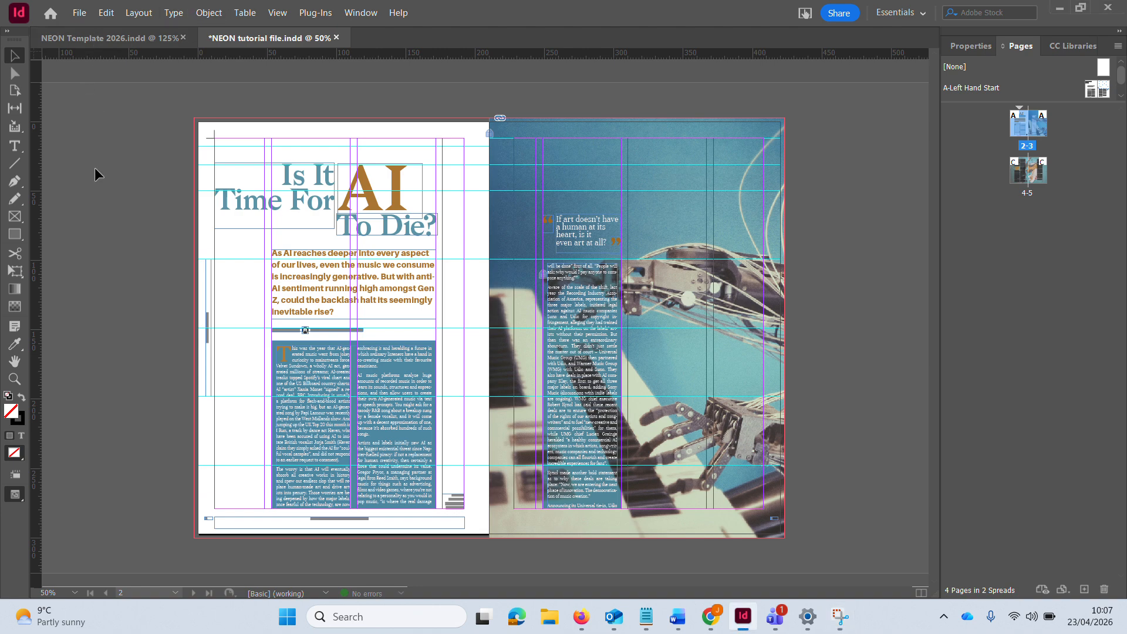
key("shift+w")
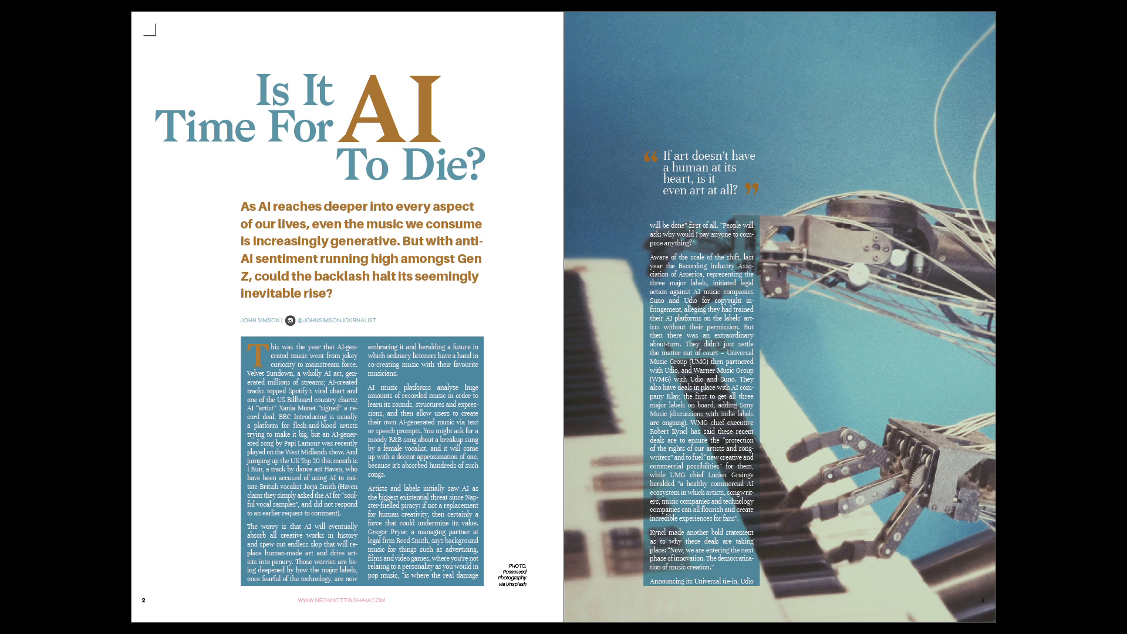
key("Right")
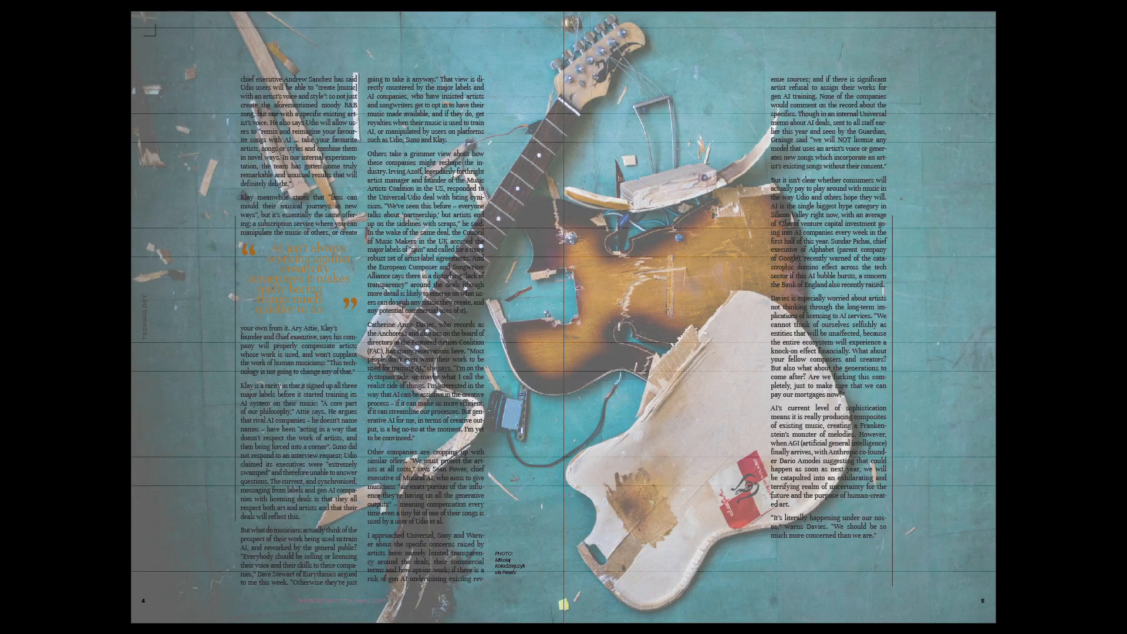
key("Left")
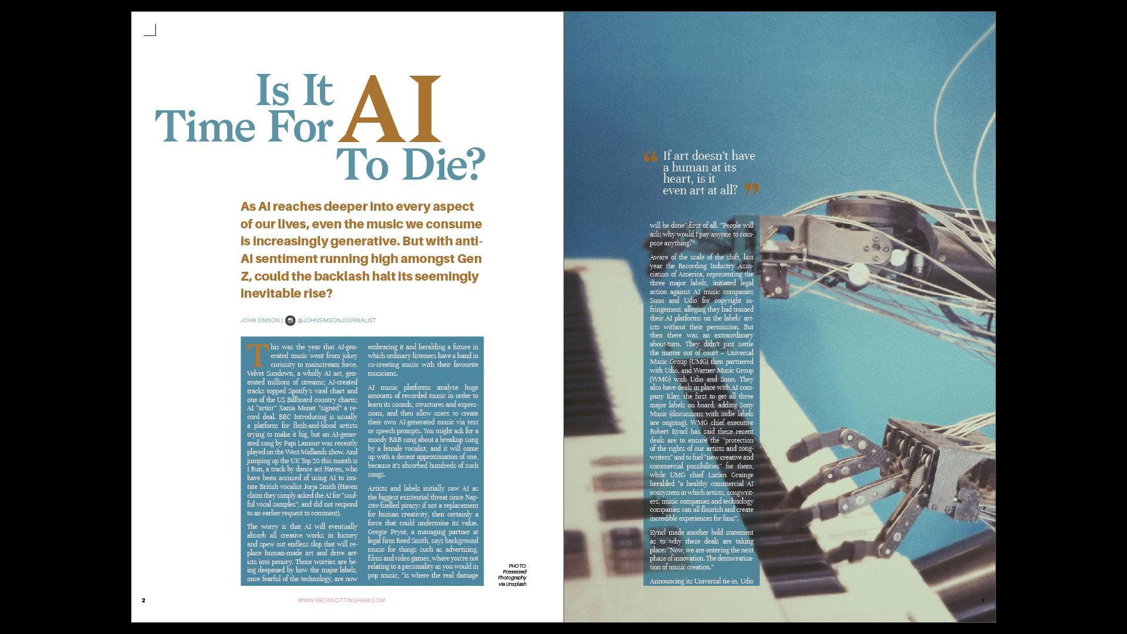
key("Right")
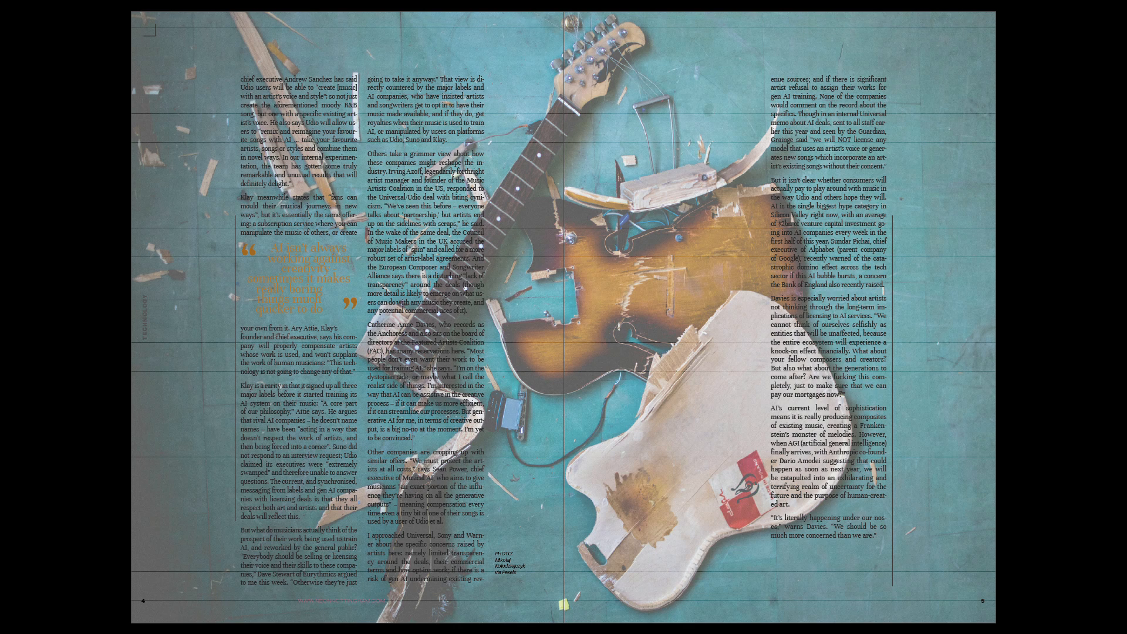
key("Escape")
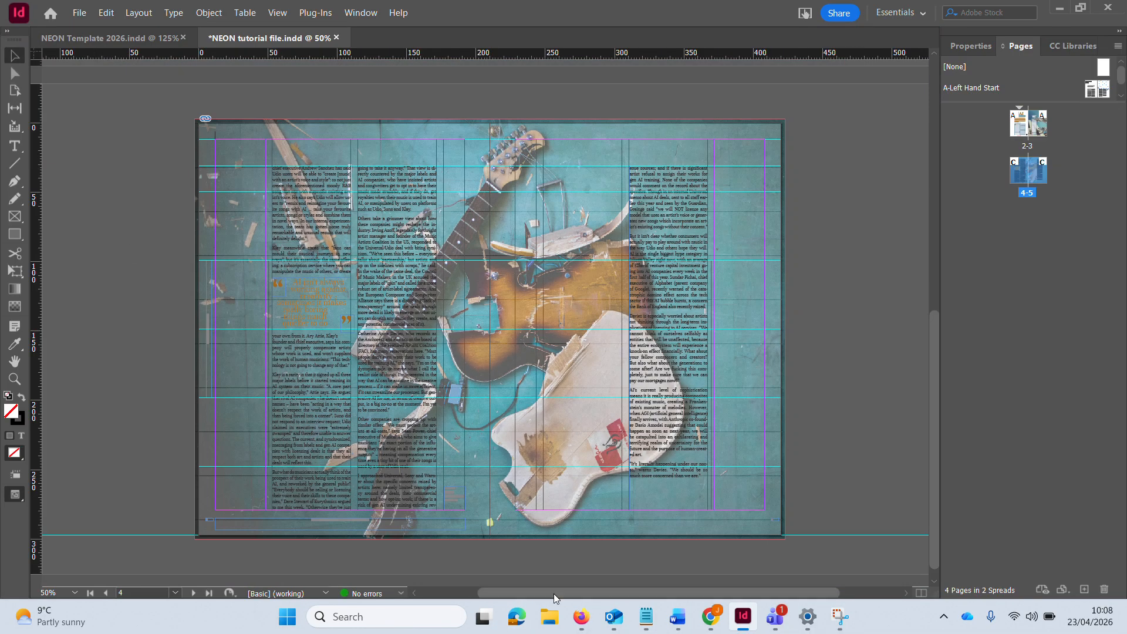
Switch to Teams and open the shared files of the Final Major Project channel
left_click(782, 616)
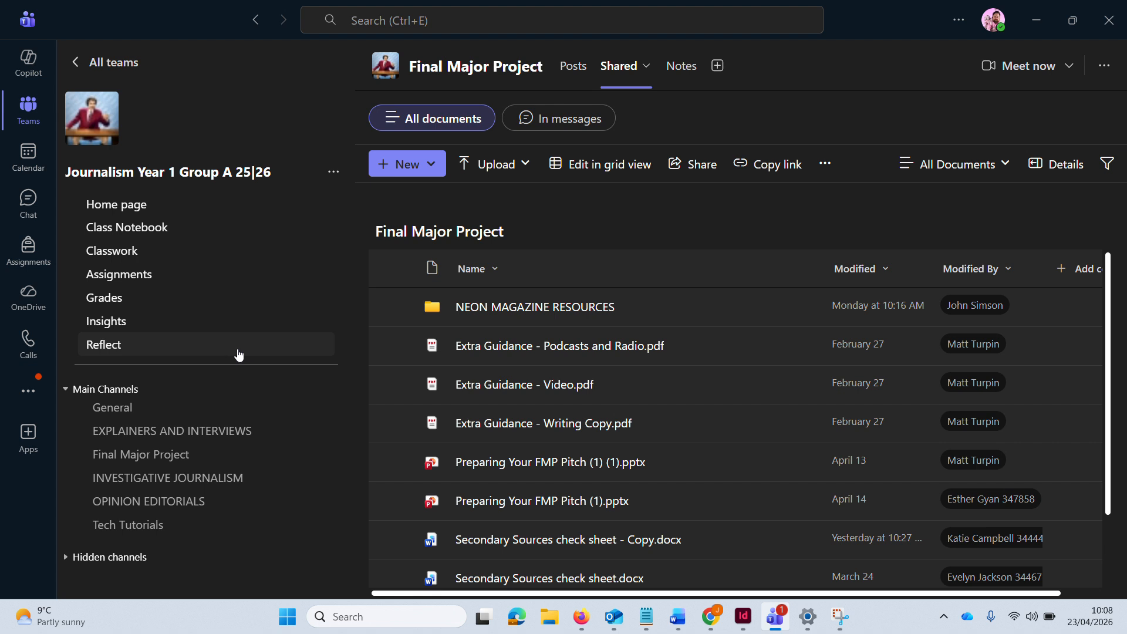
left_click(144, 466)
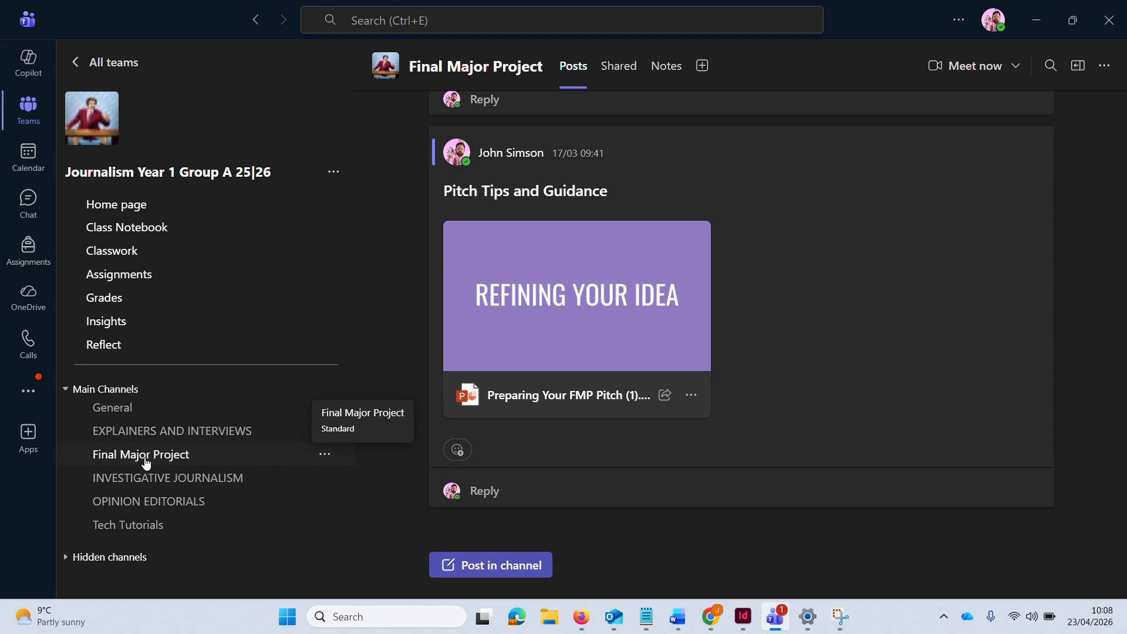
left_click(608, 88)
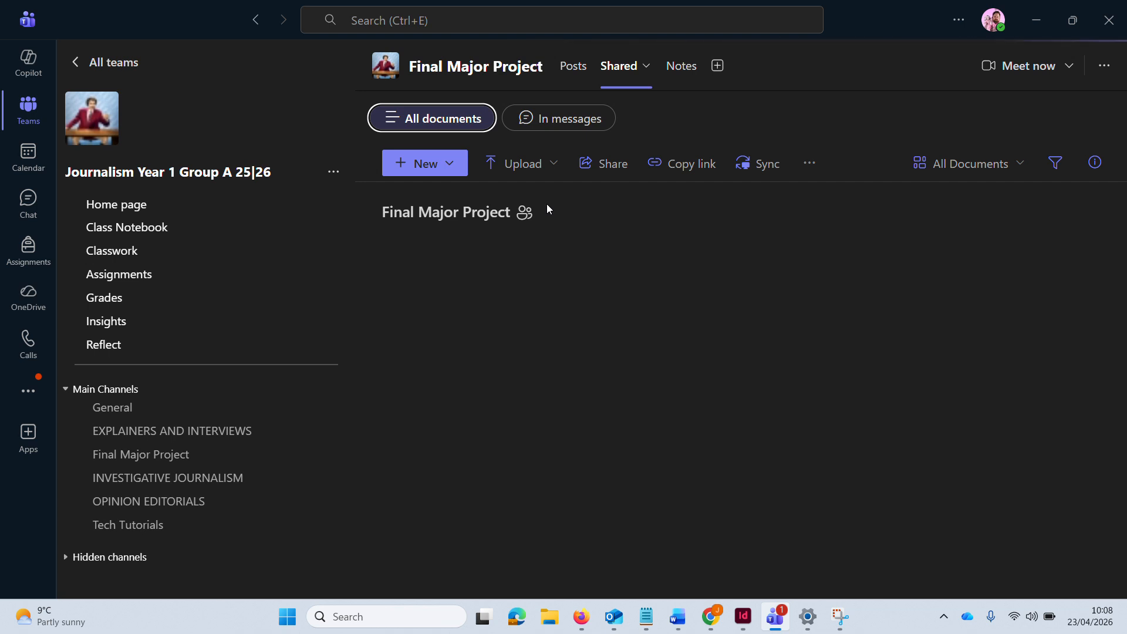
left_click(609, 74)
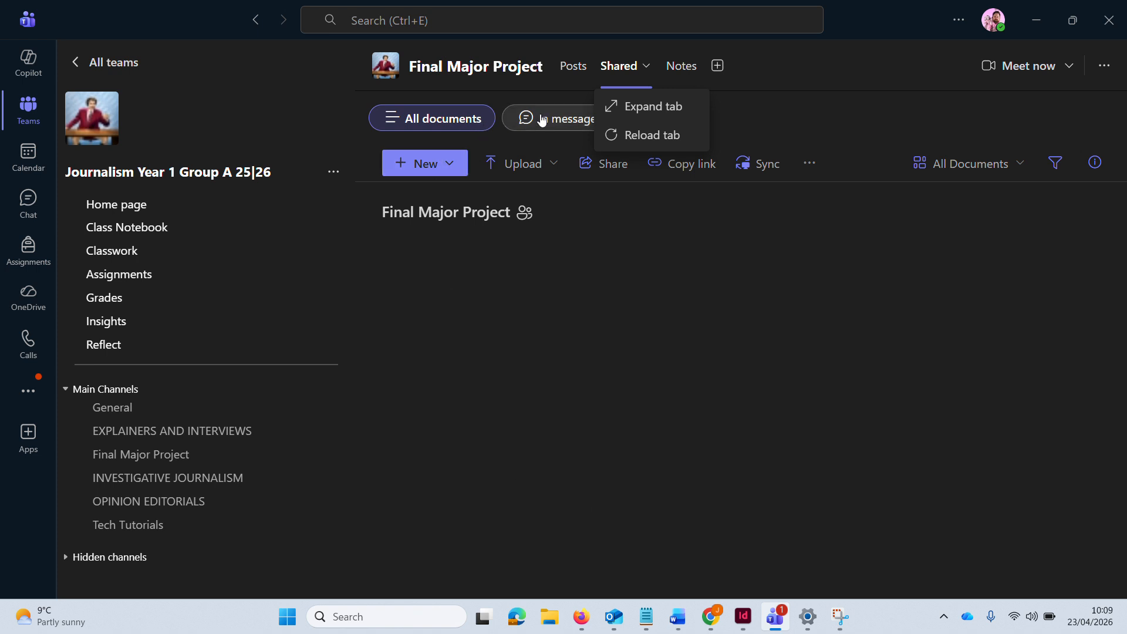
left_click(575, 76)
left_click(617, 69)
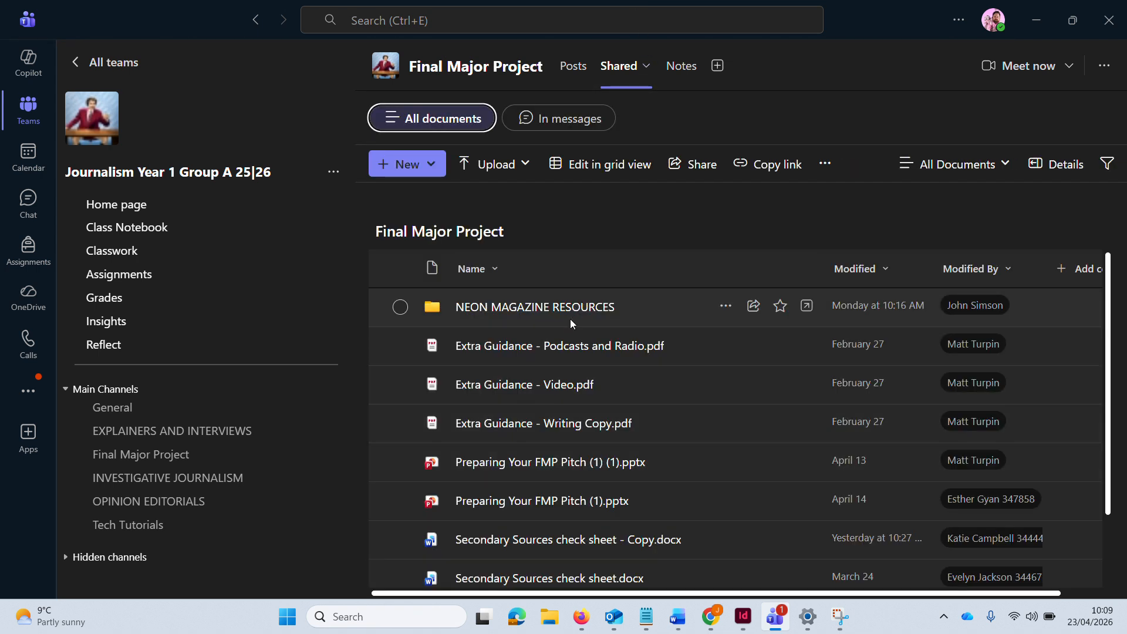
Download the NEON MAGAZINE RESOURCES folder and show the downloaded zip file in a maximized Downloads folder window
left_click(731, 305)
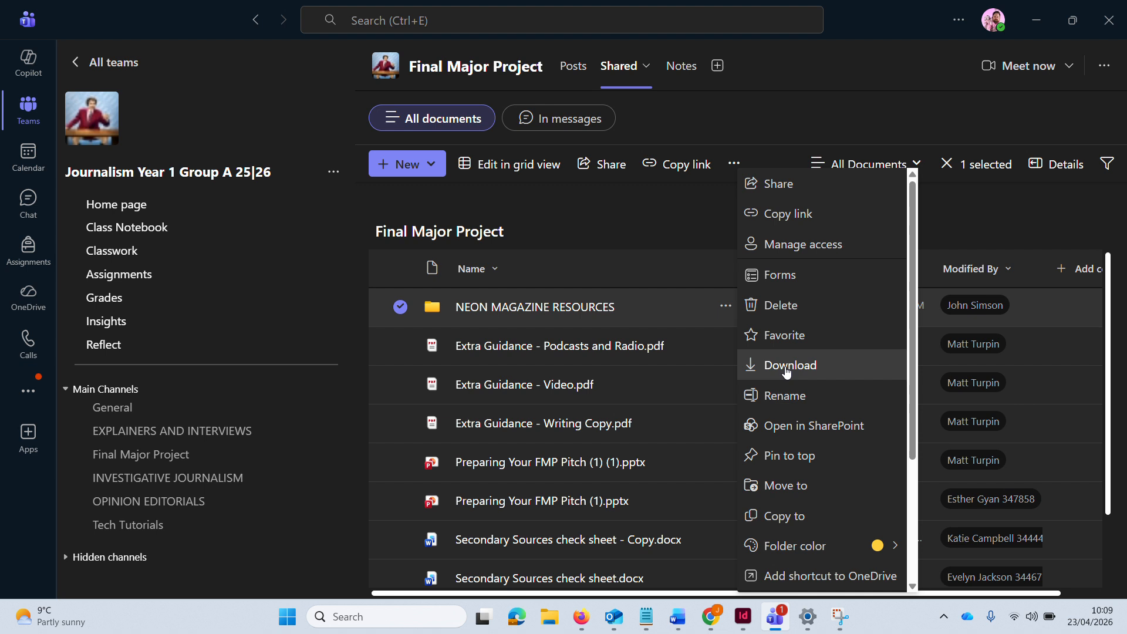
left_click(786, 366)
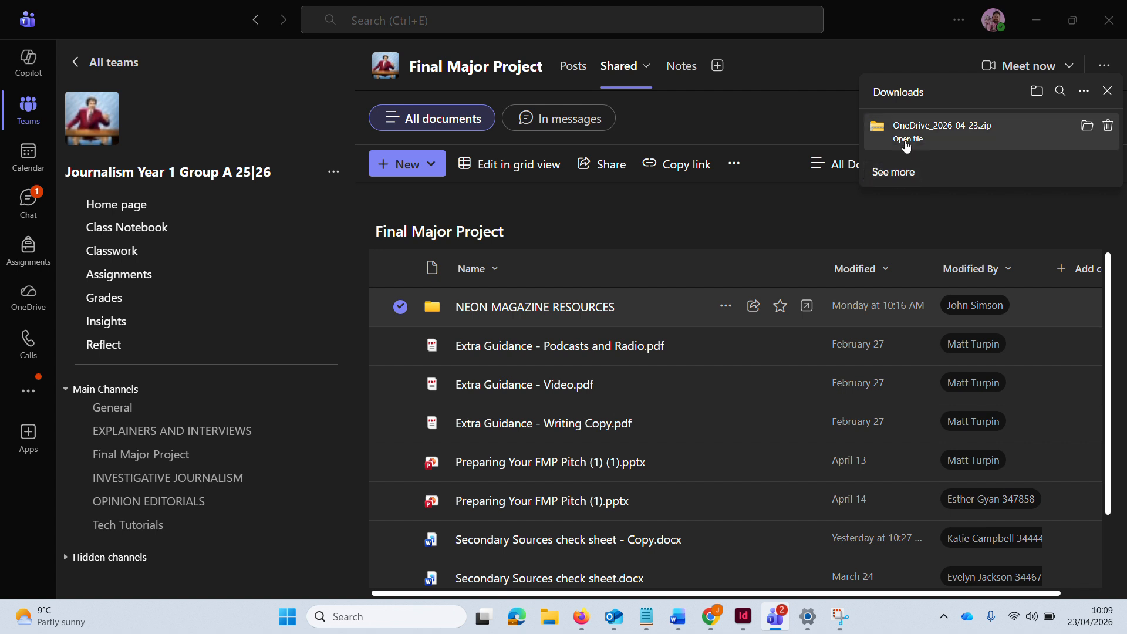
left_click(1087, 127)
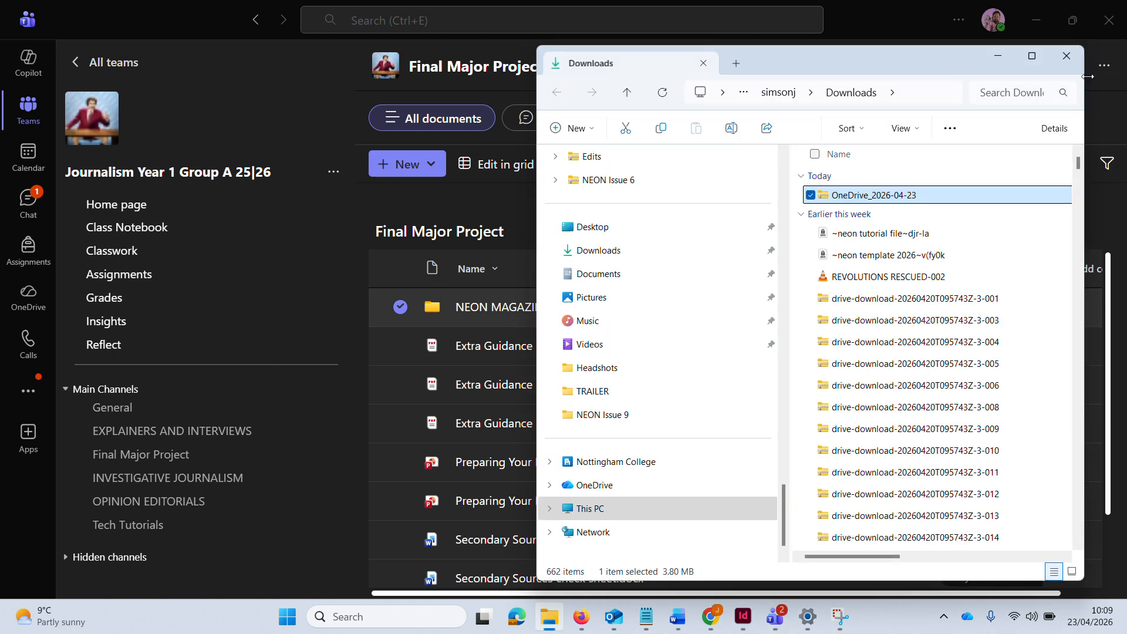
left_click(1032, 56)
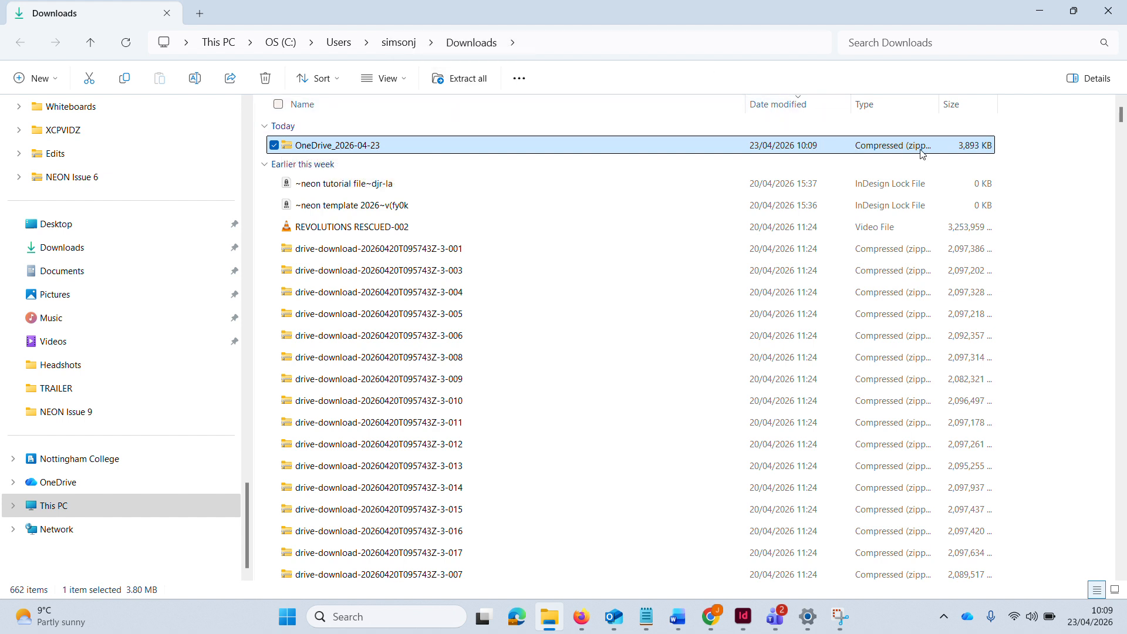
Start extracting the OneDrive_2026-04-23 zip and browse to the Nottingham College OneDrive for the destination
left_click(450, 86)
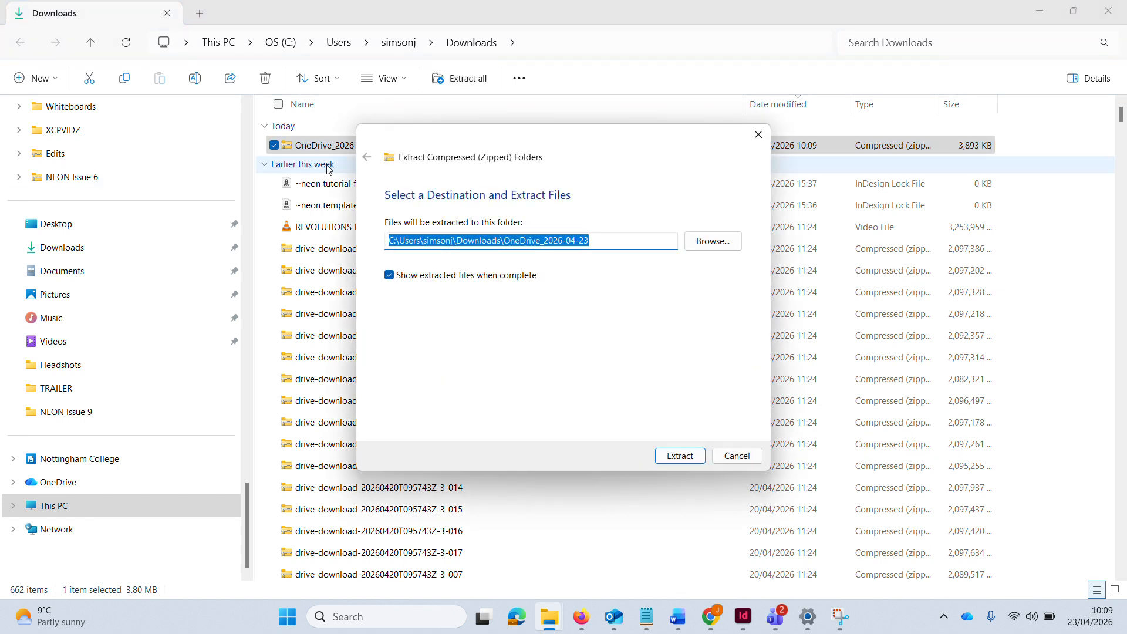
left_click(711, 247)
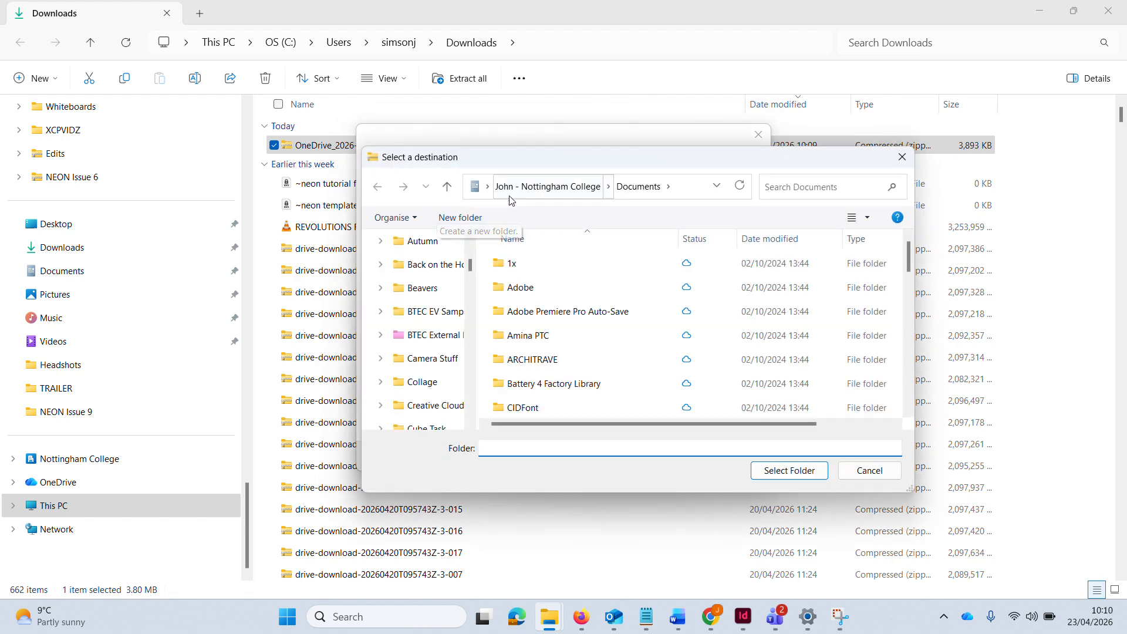
left_click(554, 187)
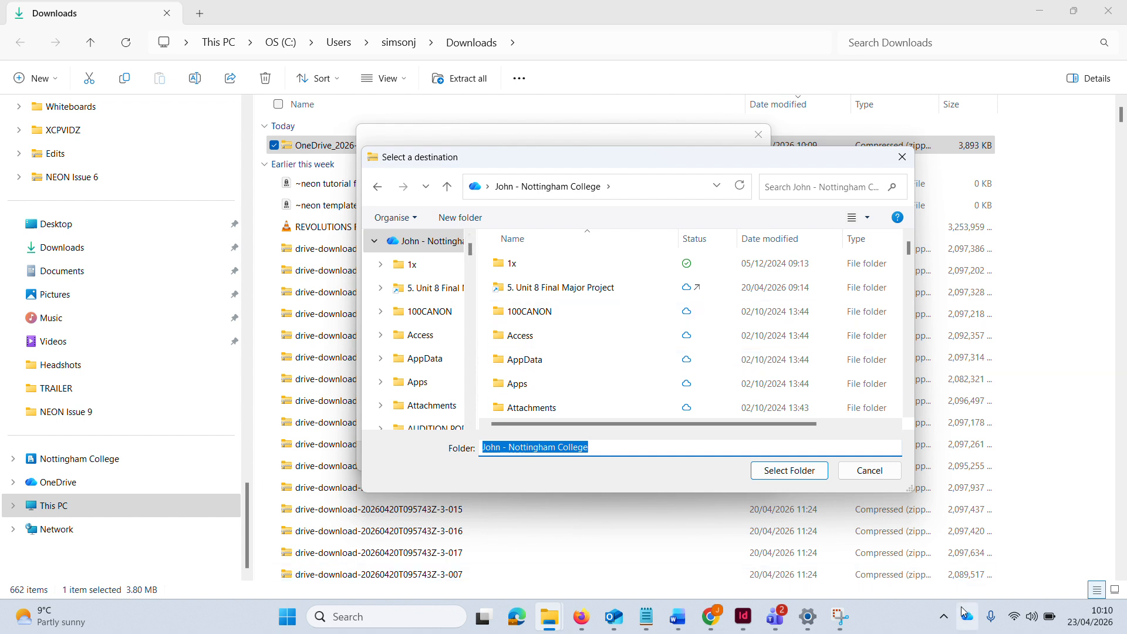
left_click(968, 624)
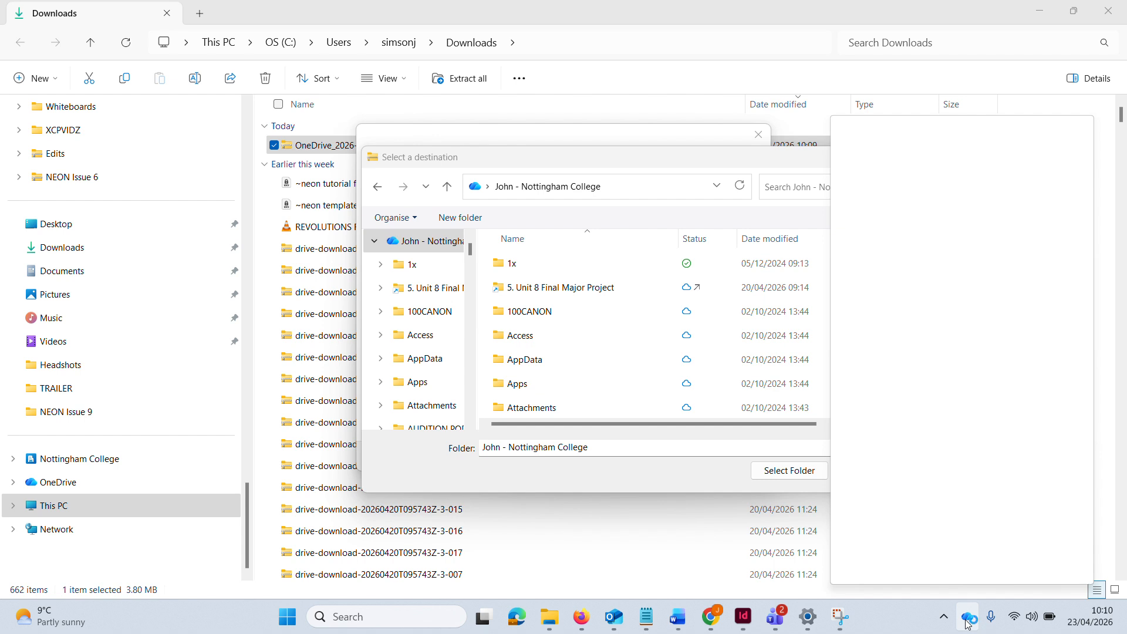
left_click(418, 248)
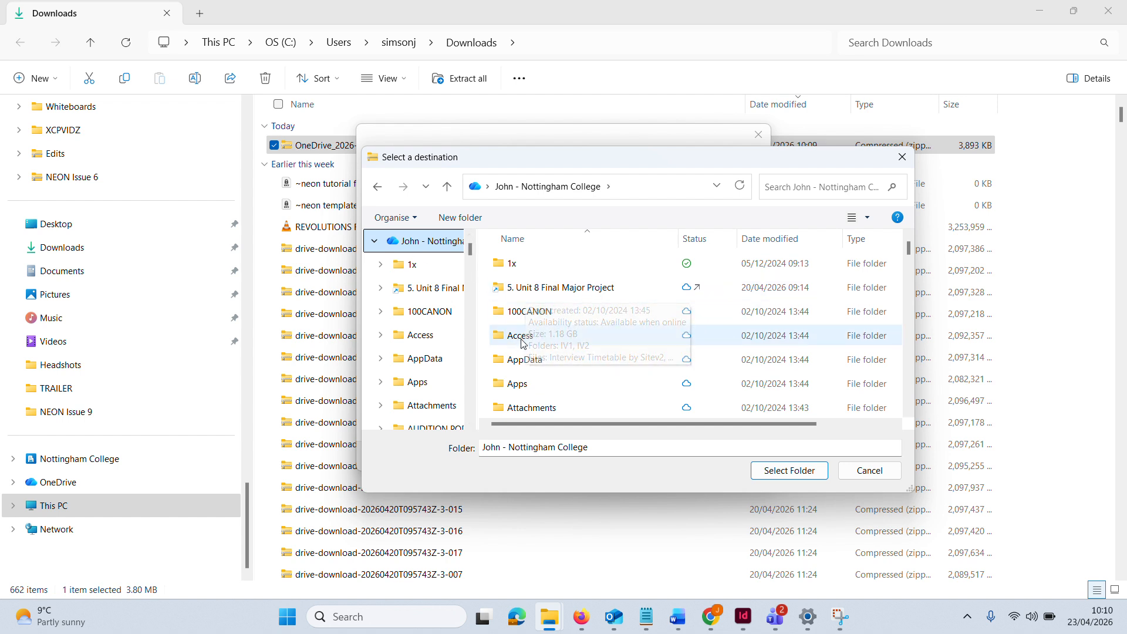
Choose the NEON Issue 9 folder as the destination and extract the zip file's contents into it
scroll(585, 287, "down", 2)
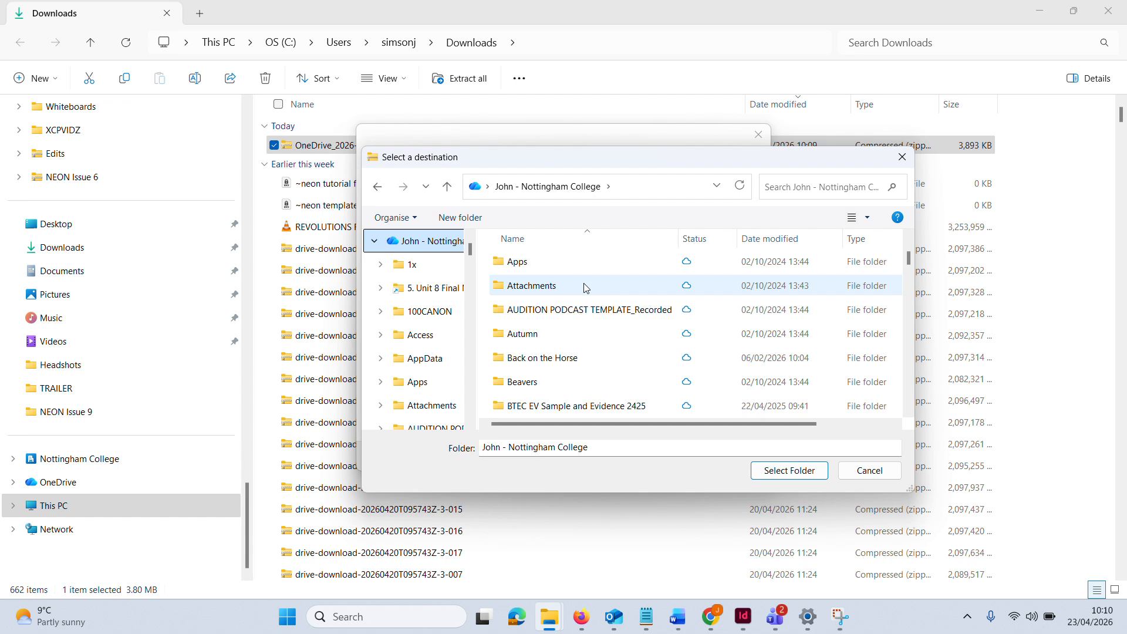
scroll(585, 287, "down", 7)
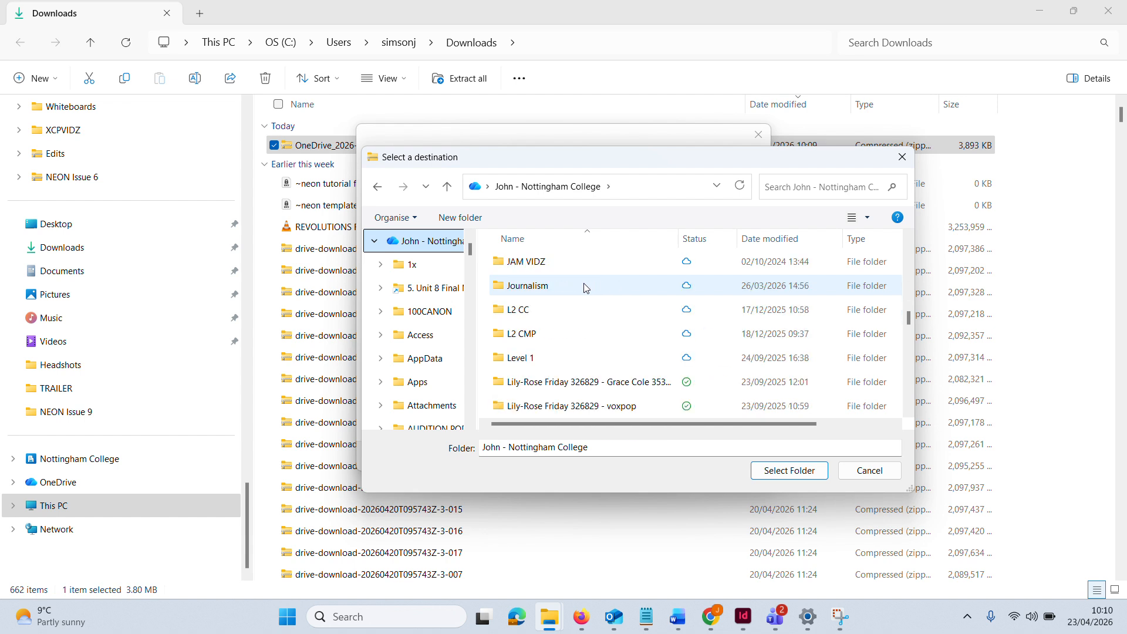
scroll(585, 287, "down", 7)
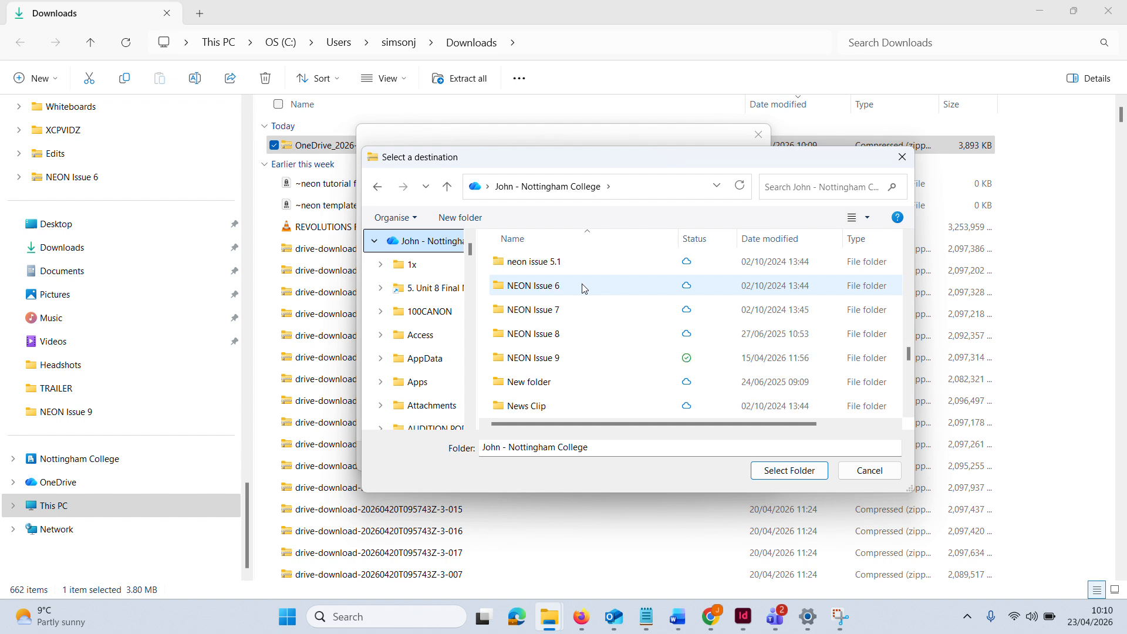
scroll(583, 284, "down", 2)
scroll(582, 289, "up", 5)
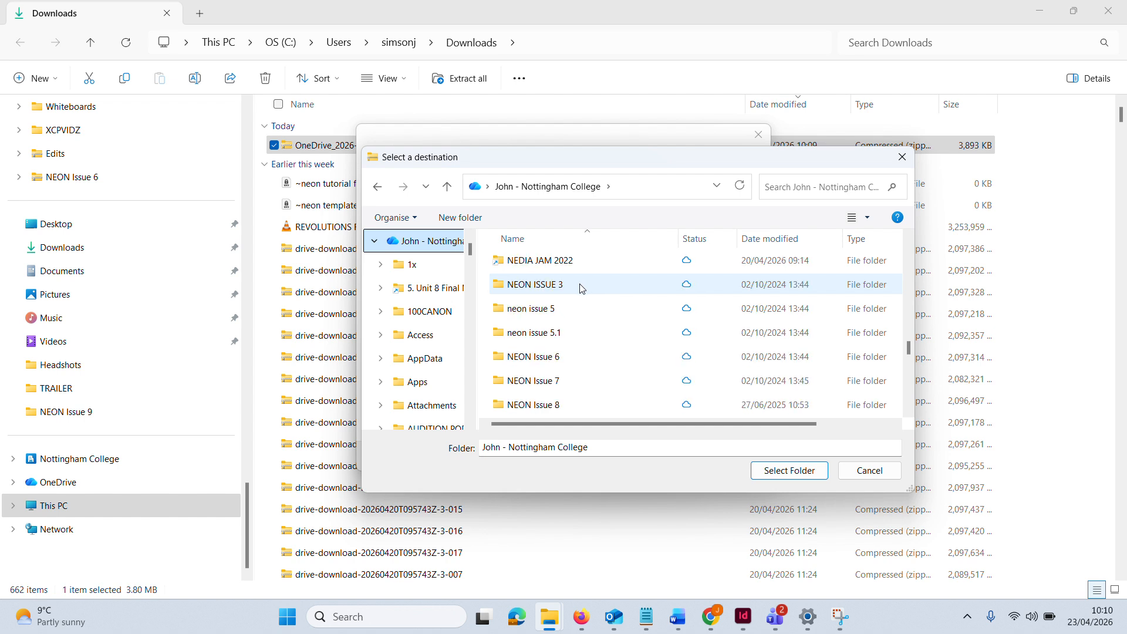
scroll(582, 288, "down", 3)
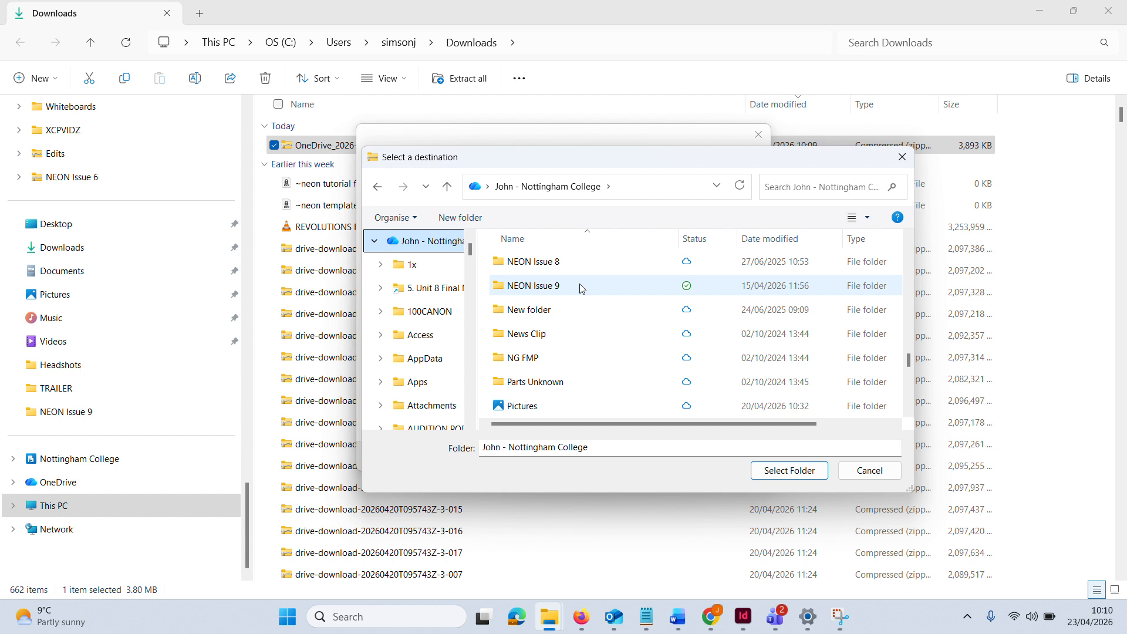
left_click(519, 286)
double_click(519, 286)
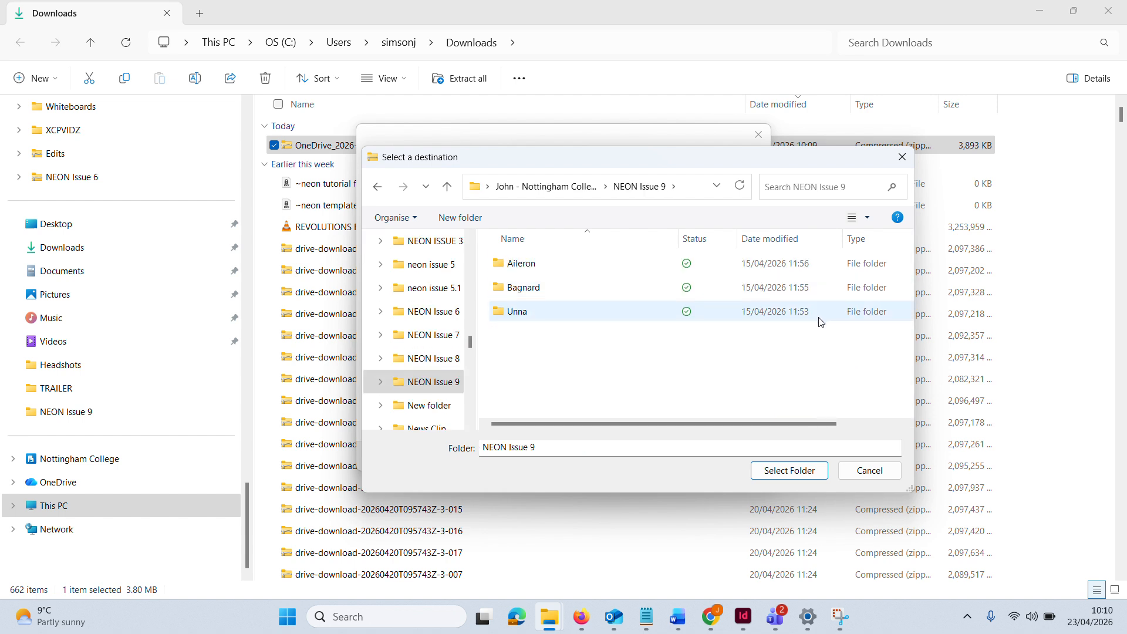
left_click(819, 473)
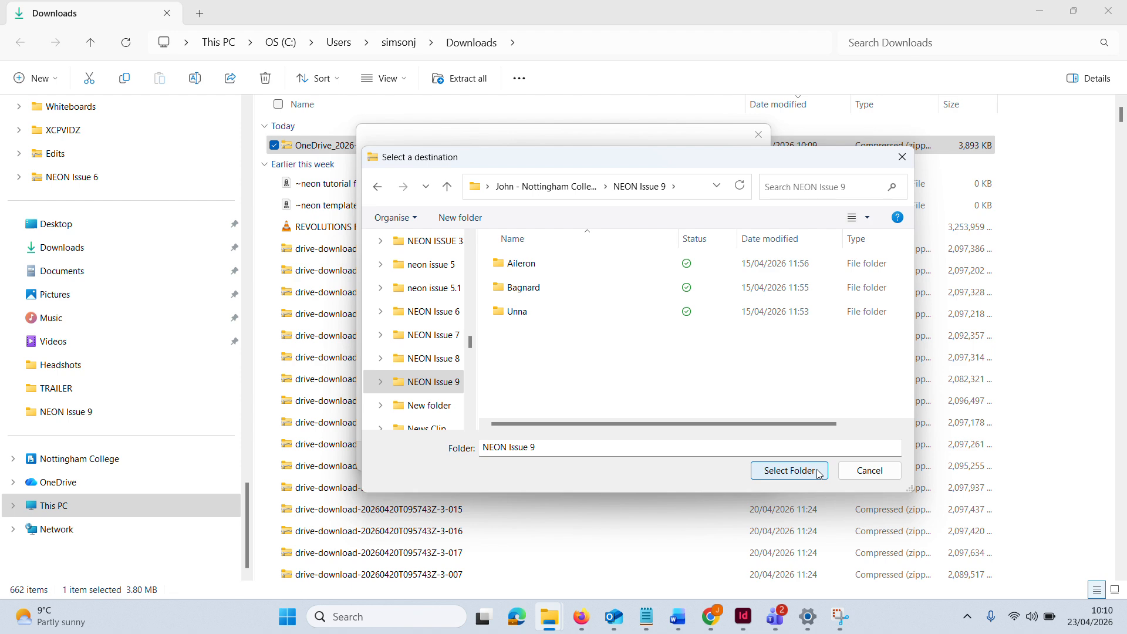
left_click(820, 472)
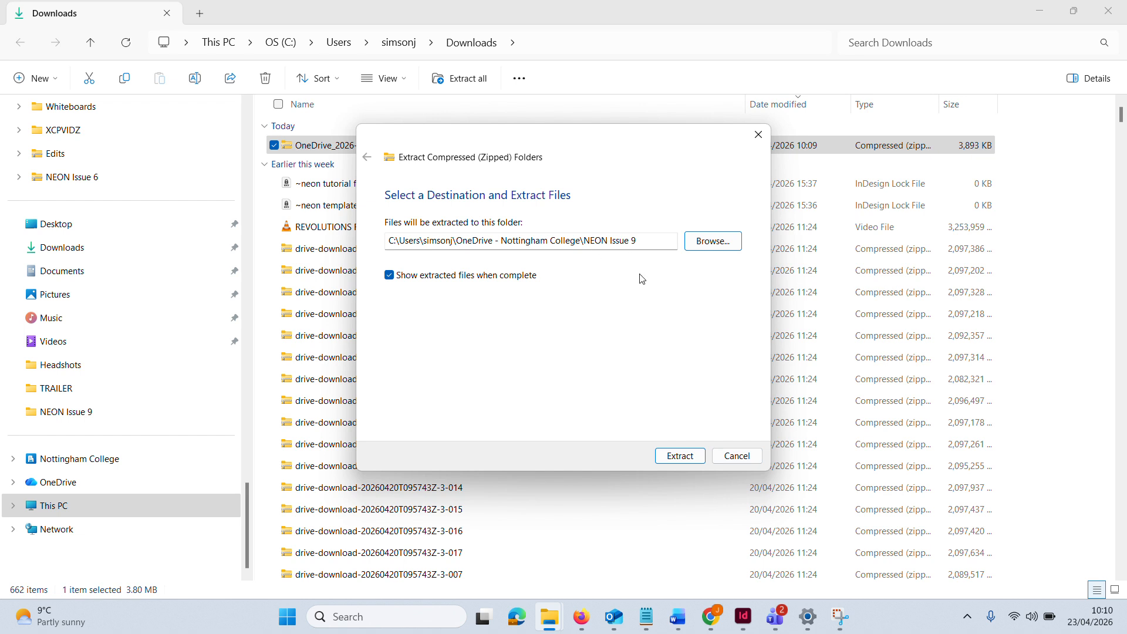
left_click(681, 461)
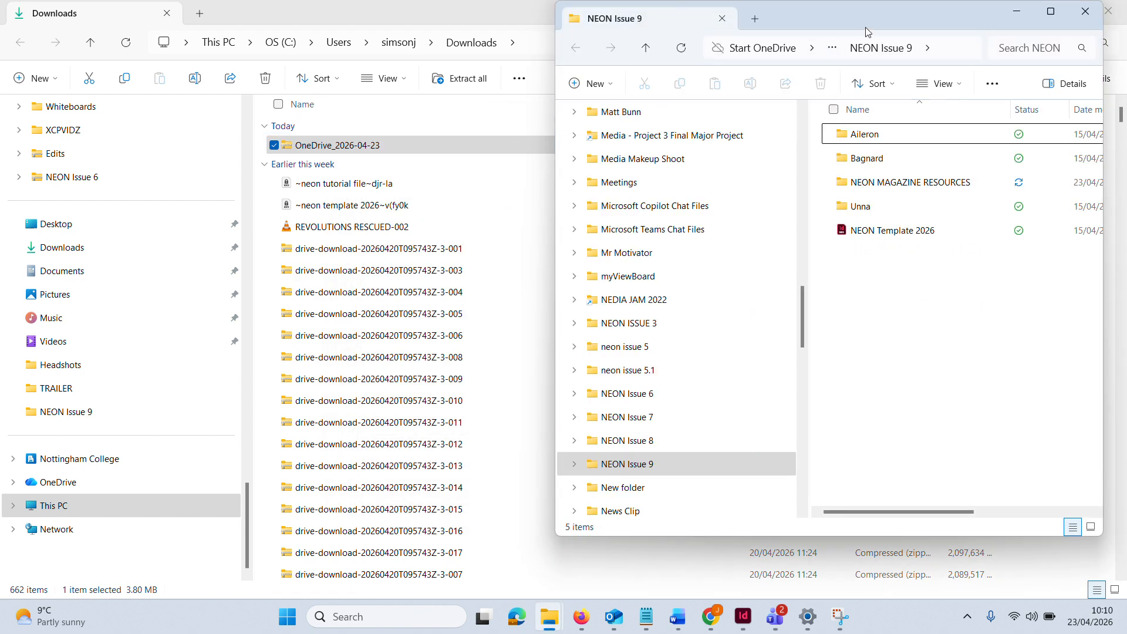
View the extracted files in a maximized NEON Issue 9 window, and restore it to a smaller window over Downloads
left_click_drag(673, 20, 558, 187)
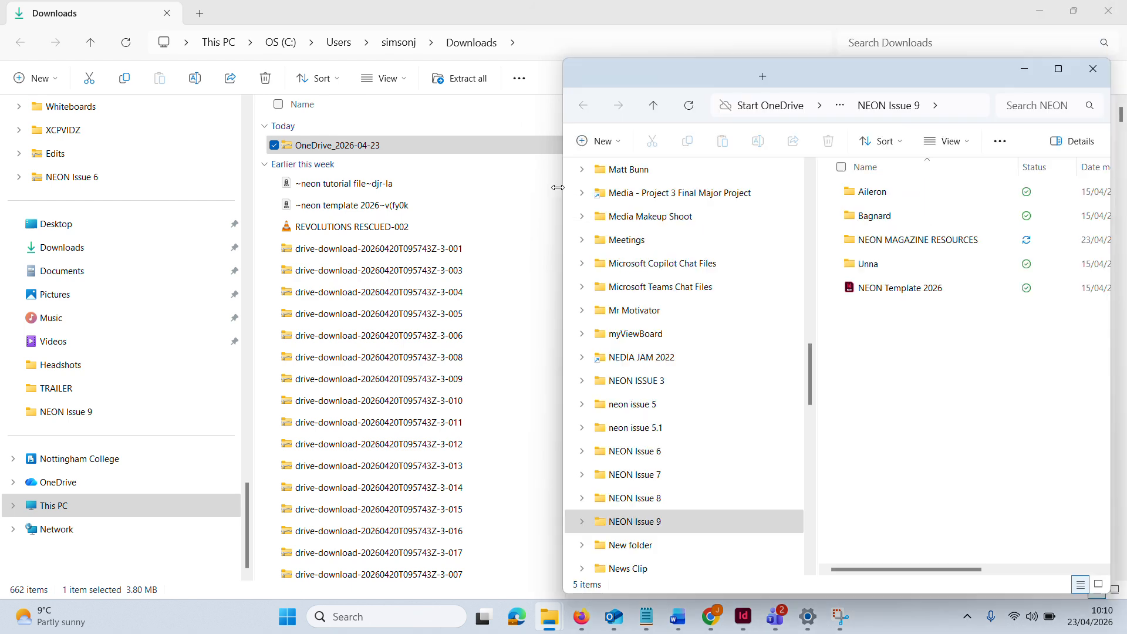
left_click_drag(960, 76, 661, 81)
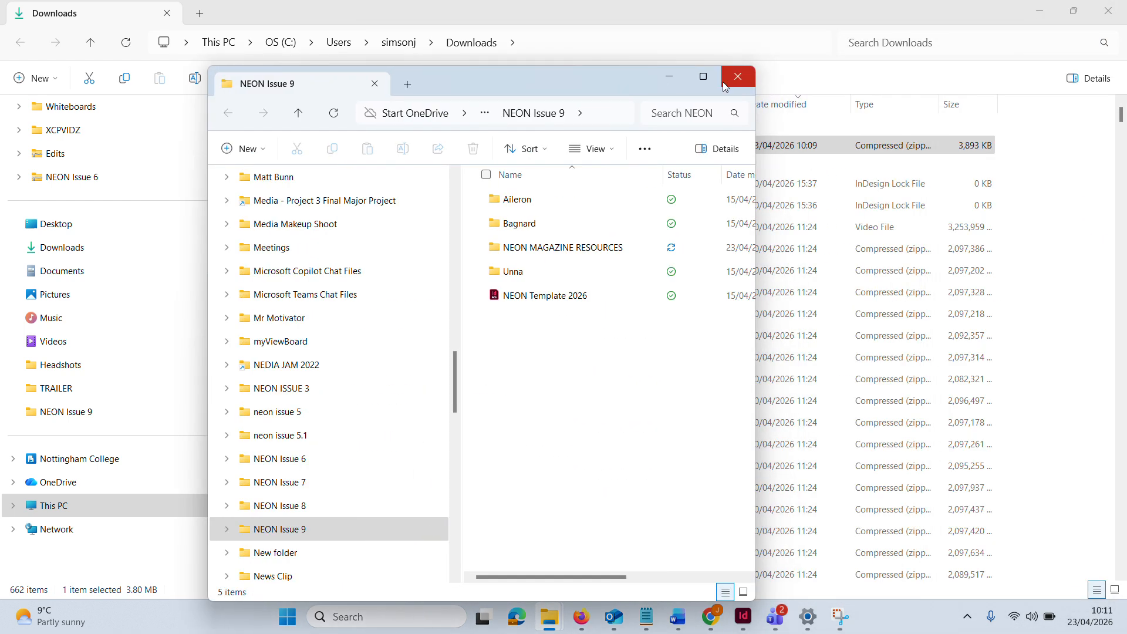
left_click(701, 78)
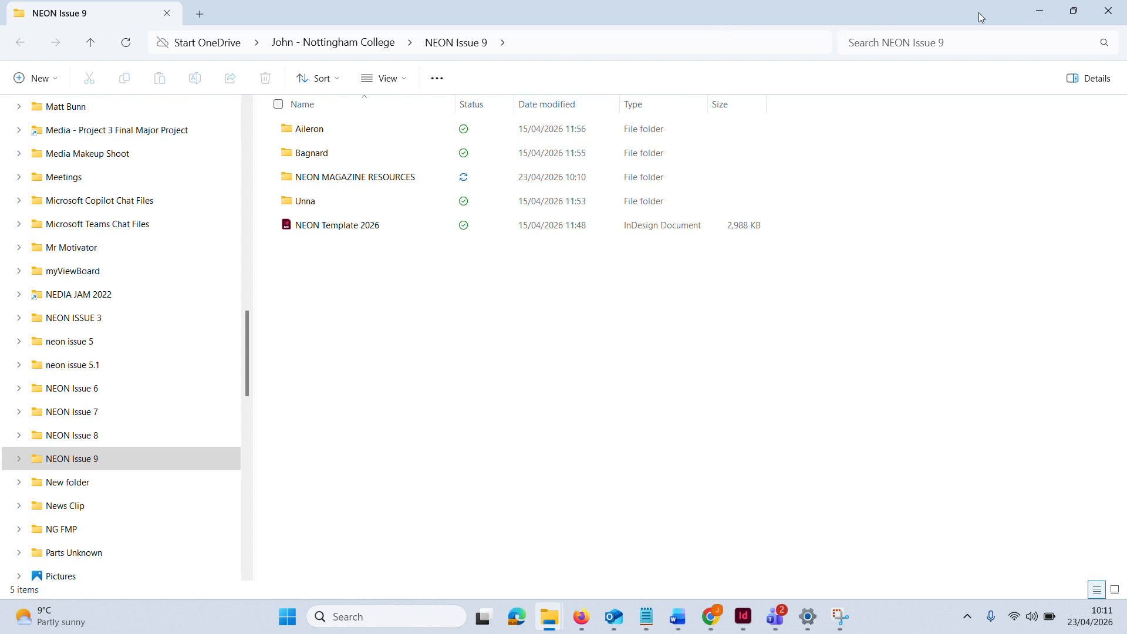
left_click_drag(978, 12, 438, 32)
Search Windows for "fonts" and open the Fonts control panel
left_click(436, 617)
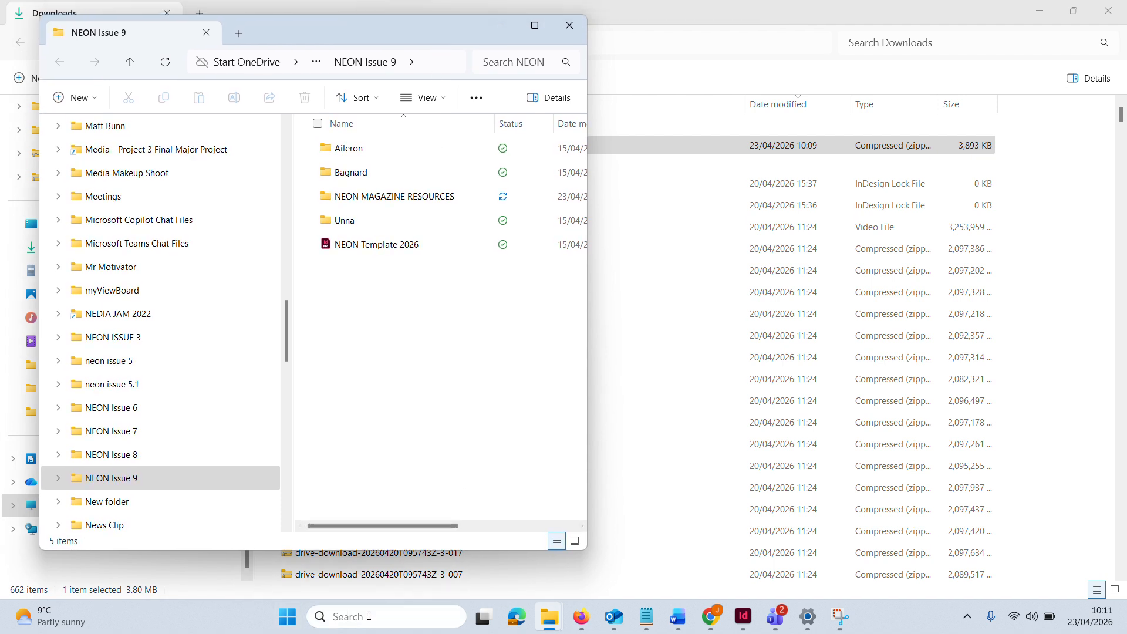
type("fonts")
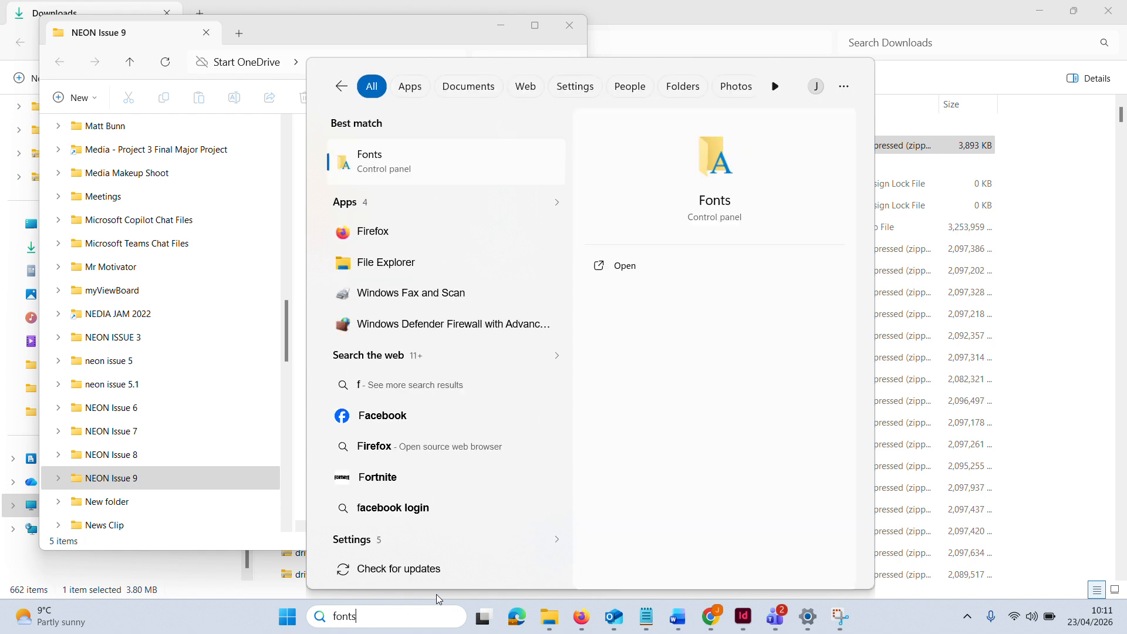
left_click(383, 169)
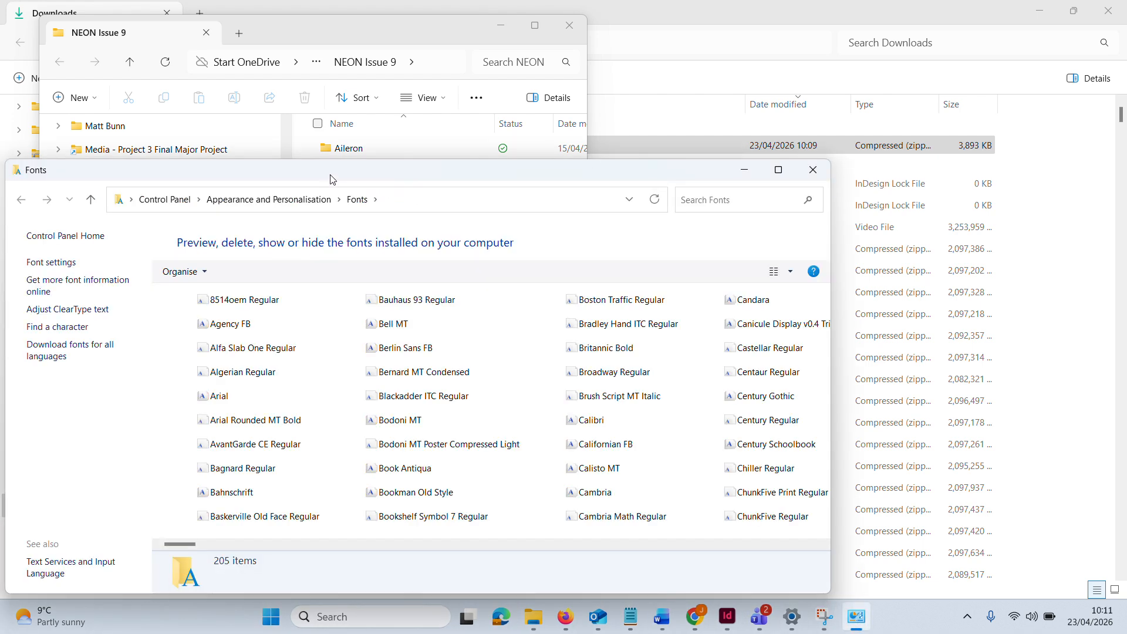
Place the Fonts window beside the NEON Issue 9 window and add all font files from the Aileron folder to Fonts
left_click_drag(333, 179, 925, 135)
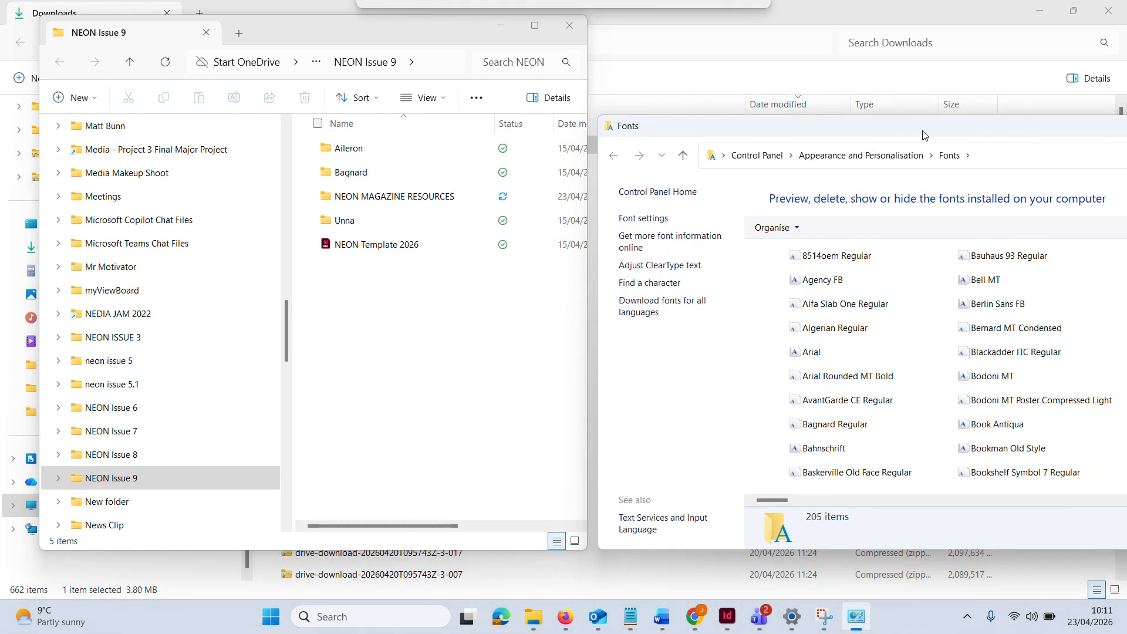
double_click(345, 154)
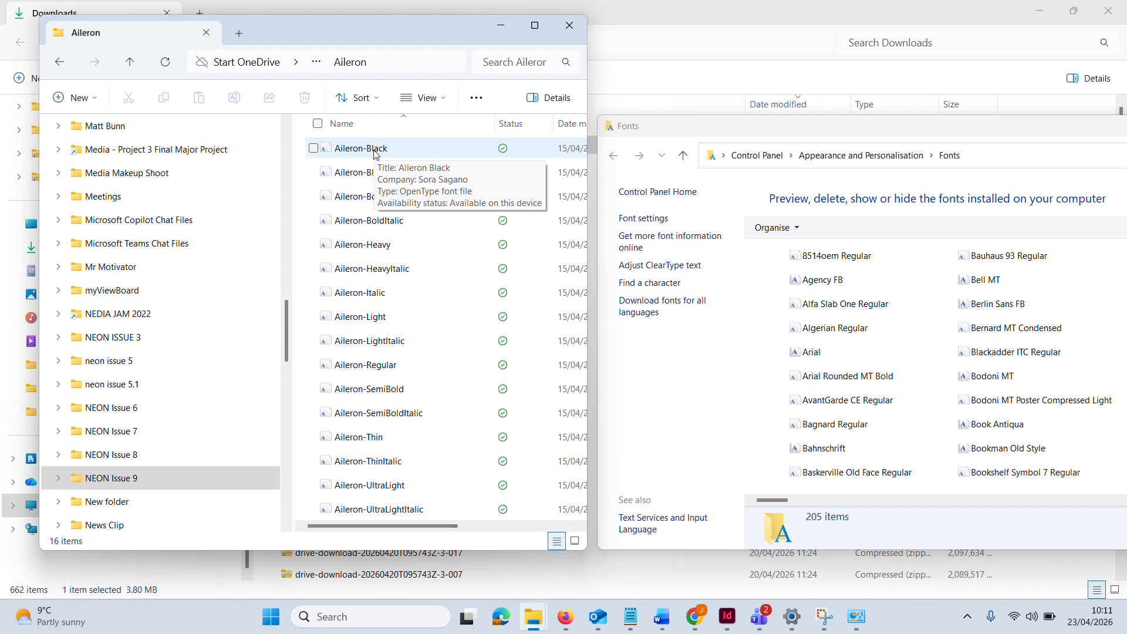
key("ctrl+a")
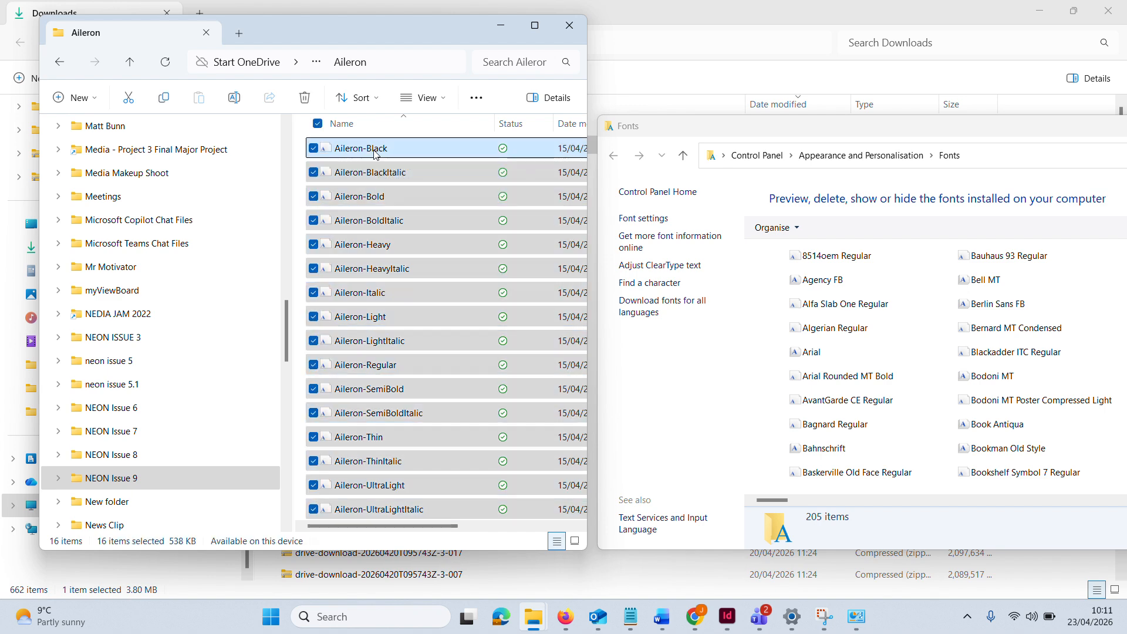
right_click(376, 154)
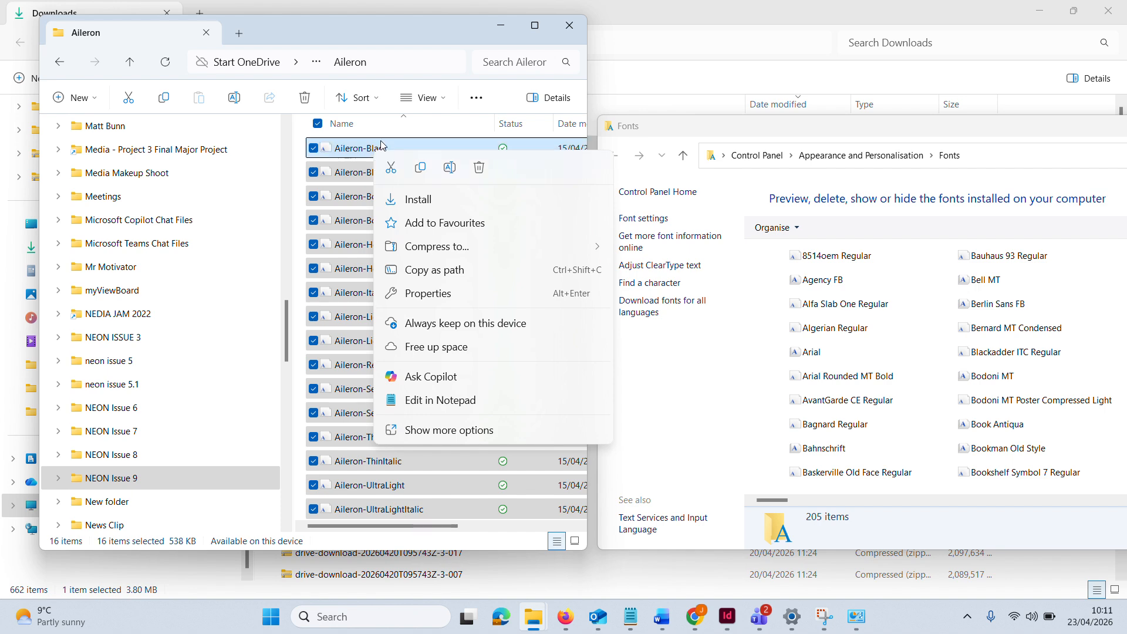
left_click(369, 26)
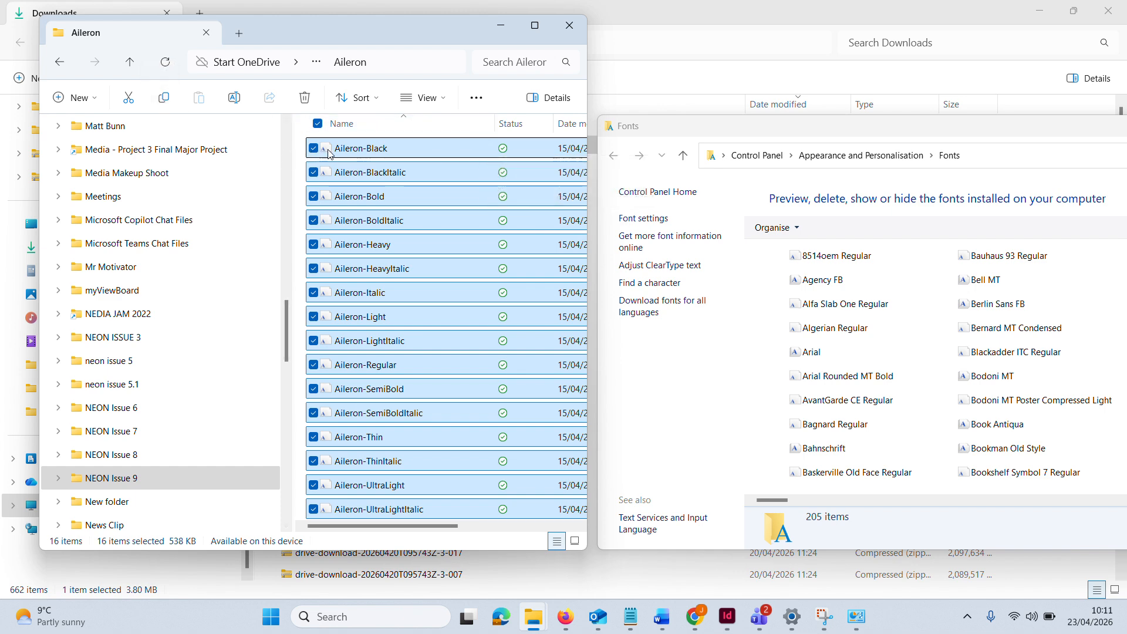
left_click_drag(339, 152, 901, 270)
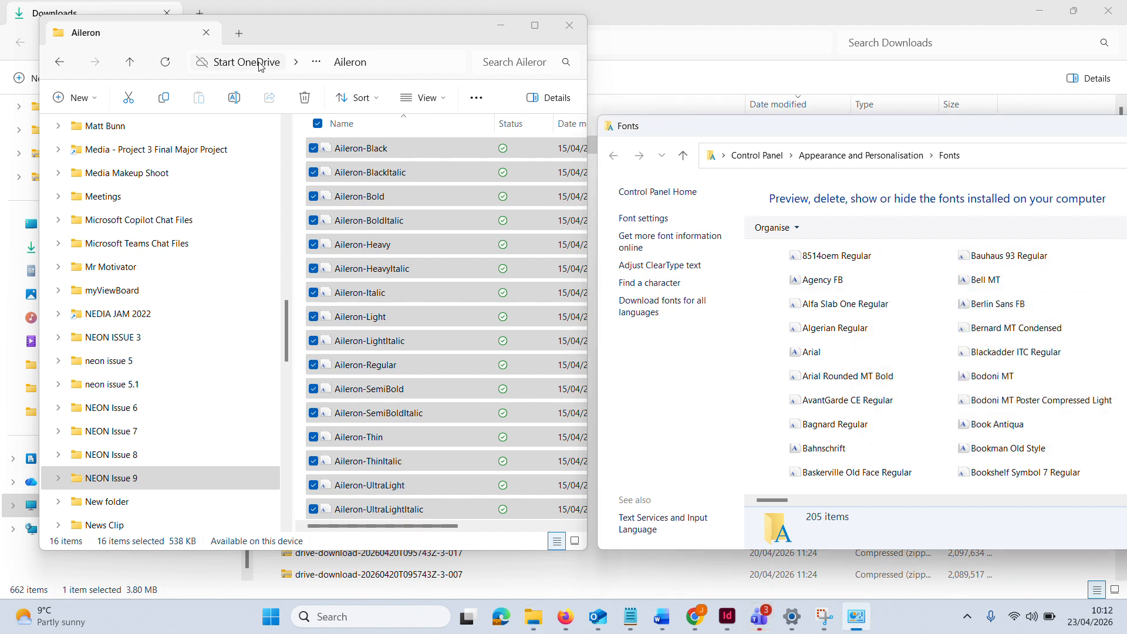
Add the Bagnard font file from the Bagnard folder to Fonts, declining to replace the existing copy
left_click(59, 61)
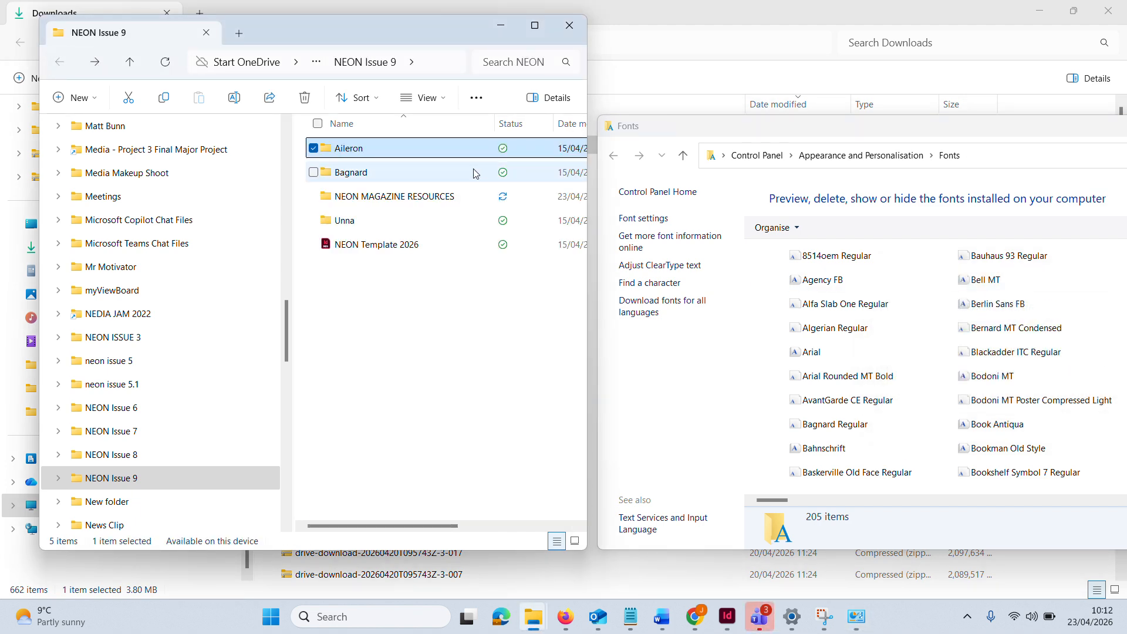
double_click(455, 172)
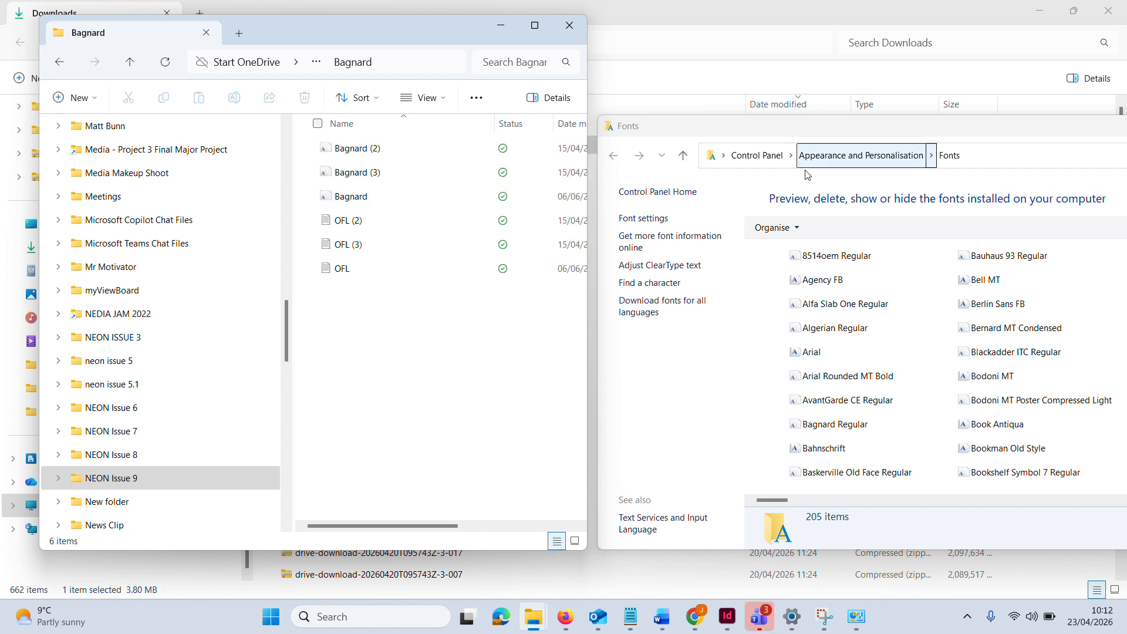
left_click(392, 192)
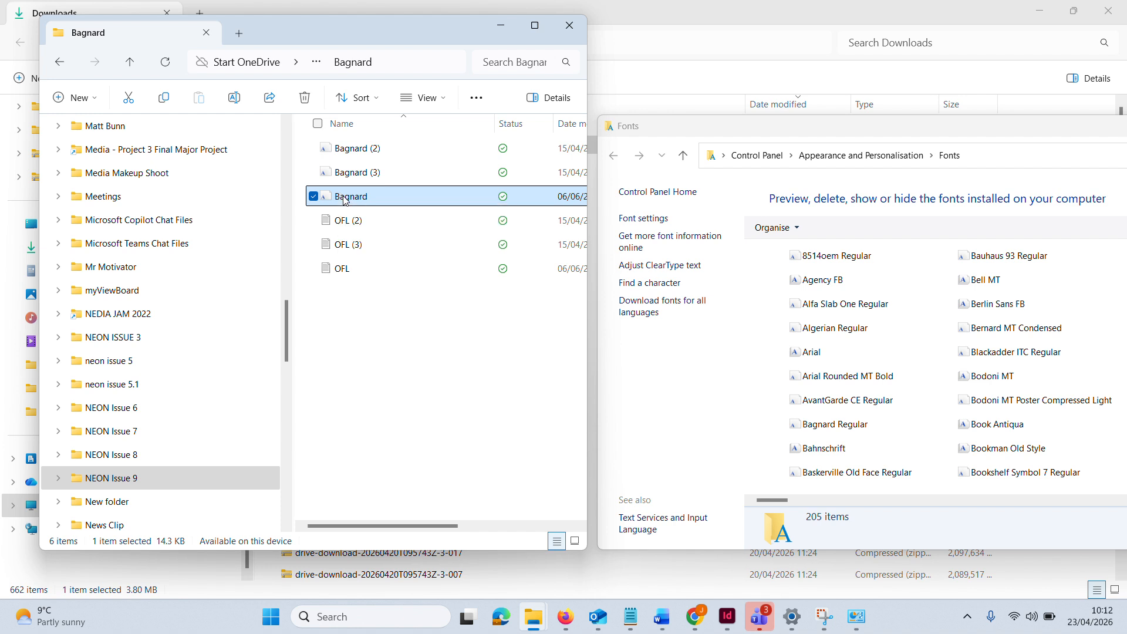
left_click_drag(345, 200, 1067, 263)
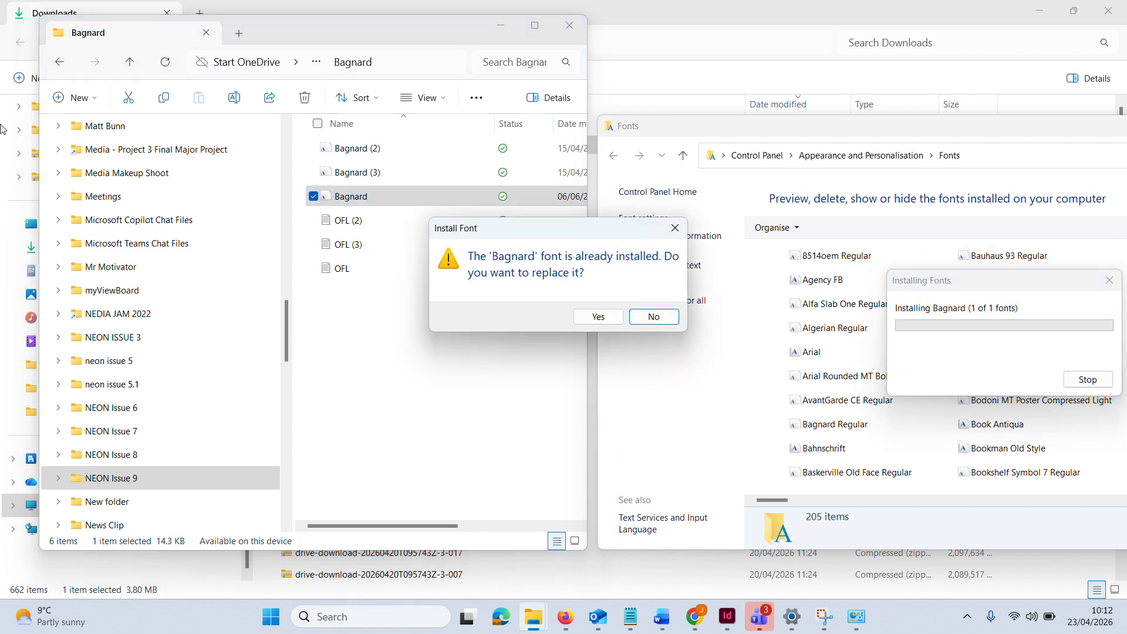
left_click(652, 317)
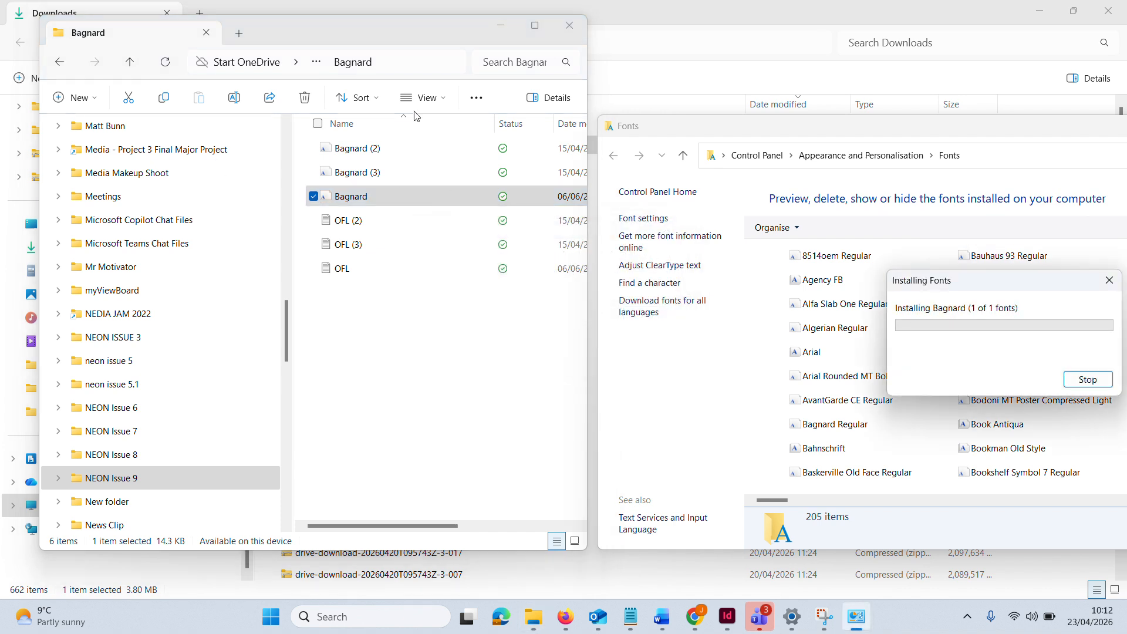
Add the four Unna font files from the Unna folder to Fonts, declining replacement for all current items
left_click(63, 63)
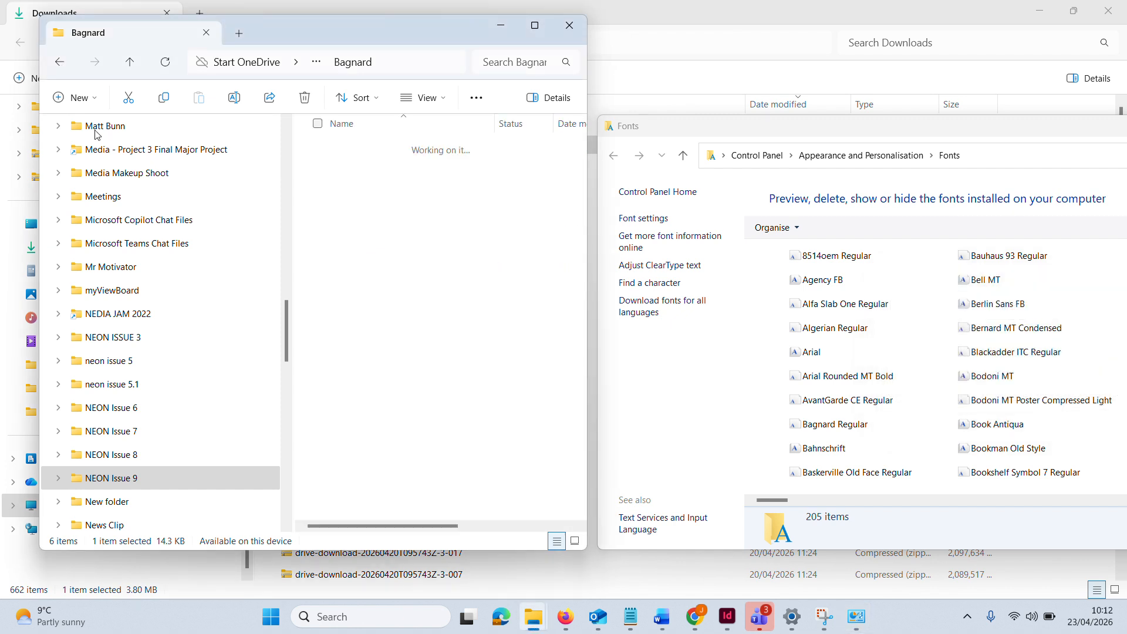
double_click(362, 216)
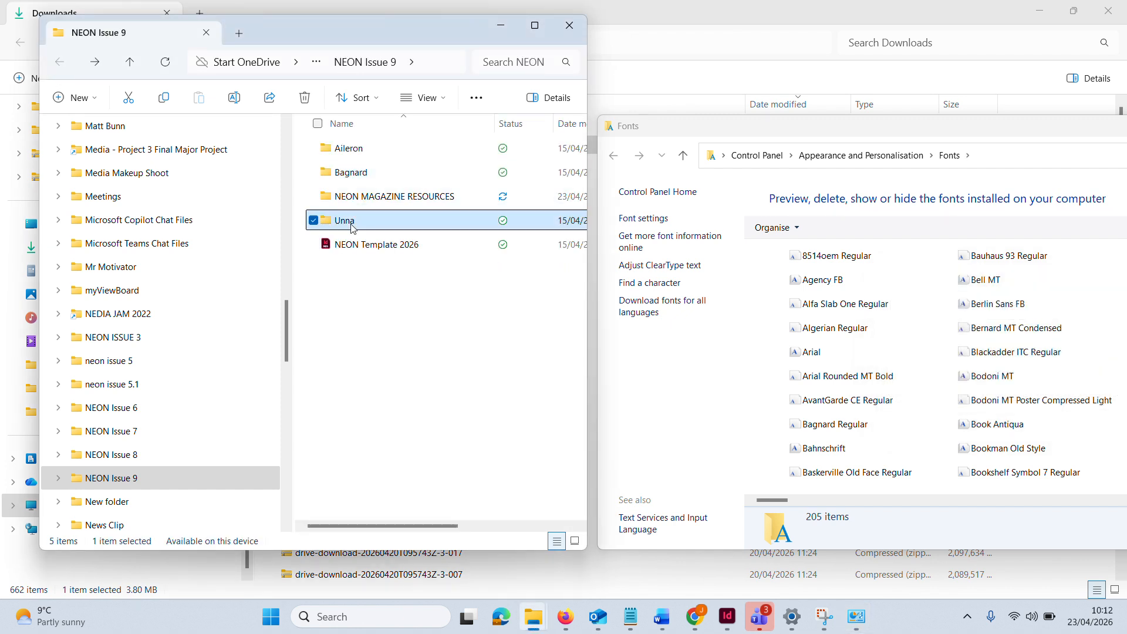
left_click_drag(403, 327, 838, 274)
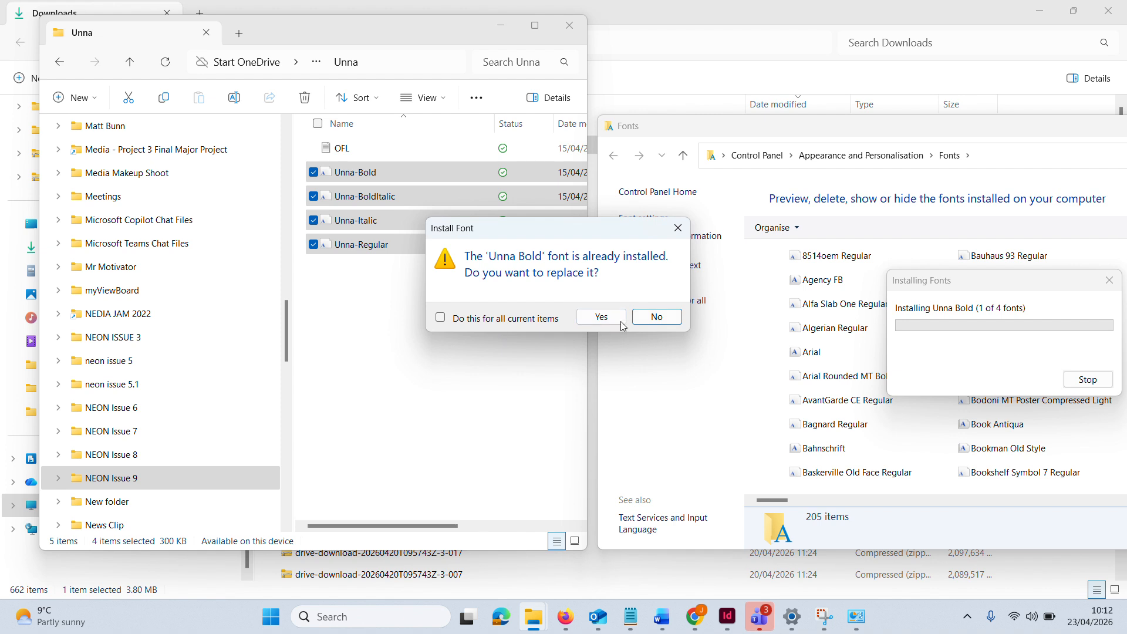
left_click(440, 319)
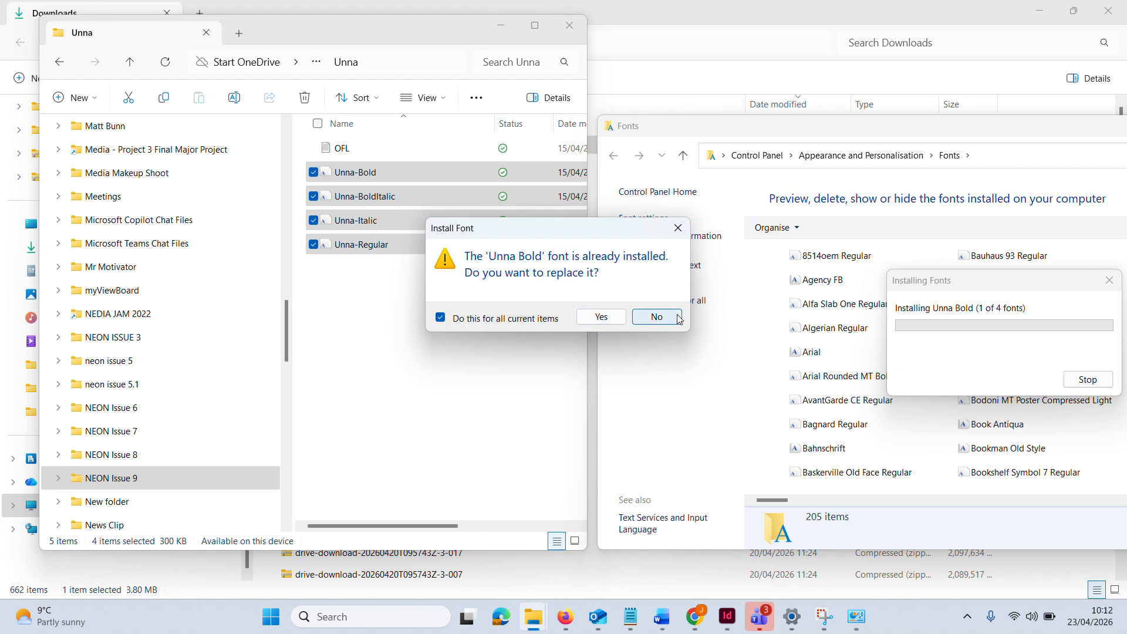
left_click(657, 317)
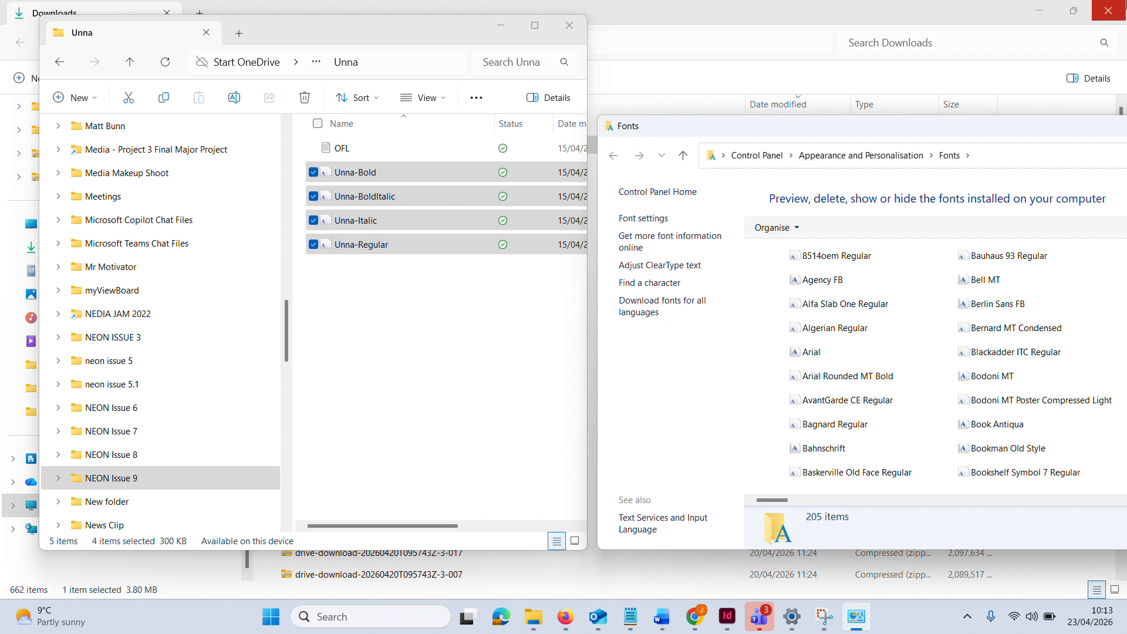
Return to the NEON Issue 9 folder and open the NEON Template 2026 file in InDesign
left_click(59, 70)
left_click(58, 65)
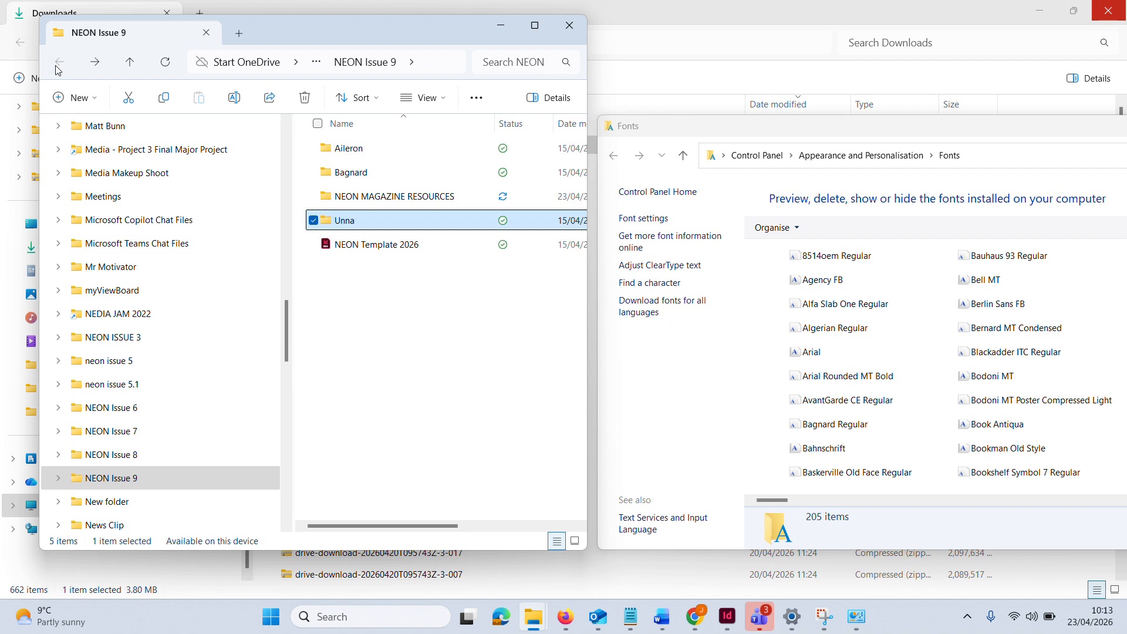
left_click(382, 246)
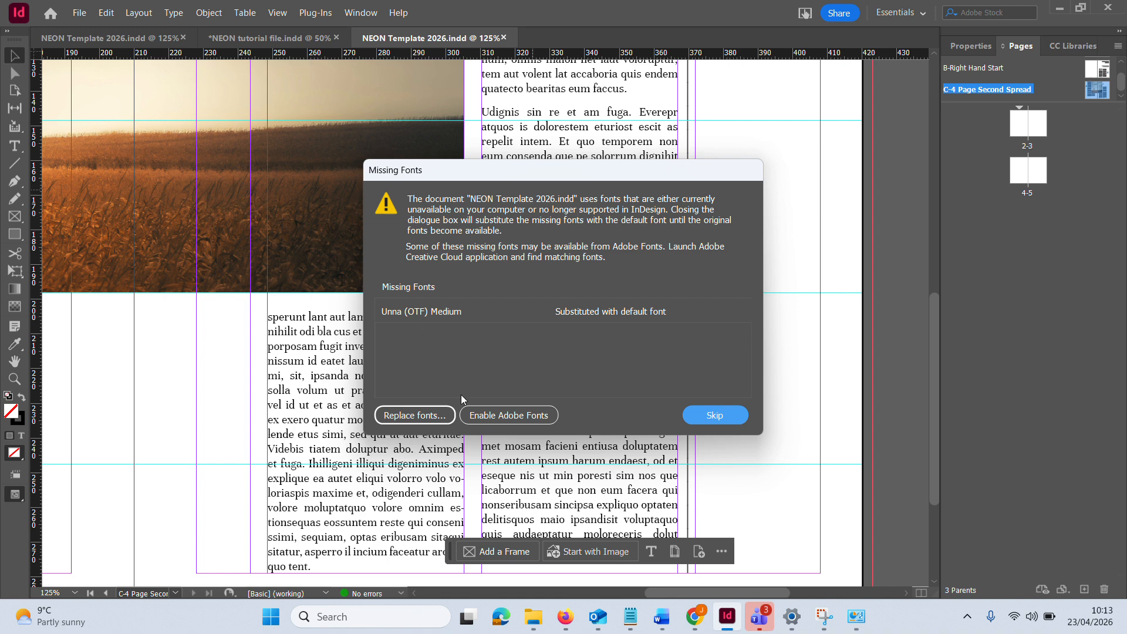
Open the font replacement for the missing fonts, choose Unna as the replacement family, and finish the dialog
left_click(414, 418)
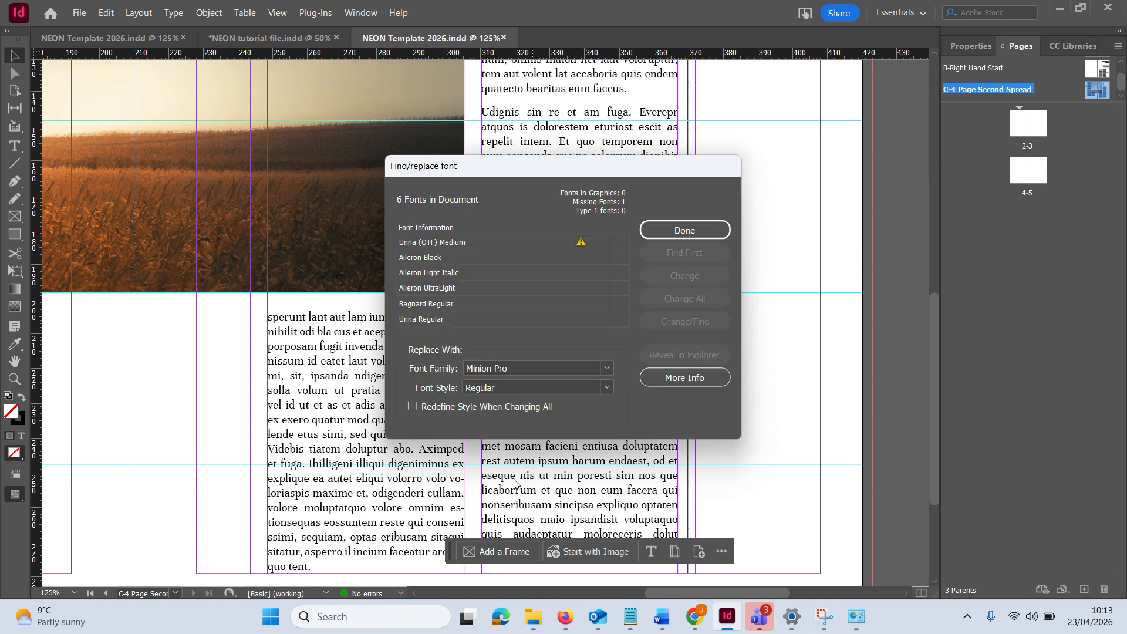
left_click(607, 369)
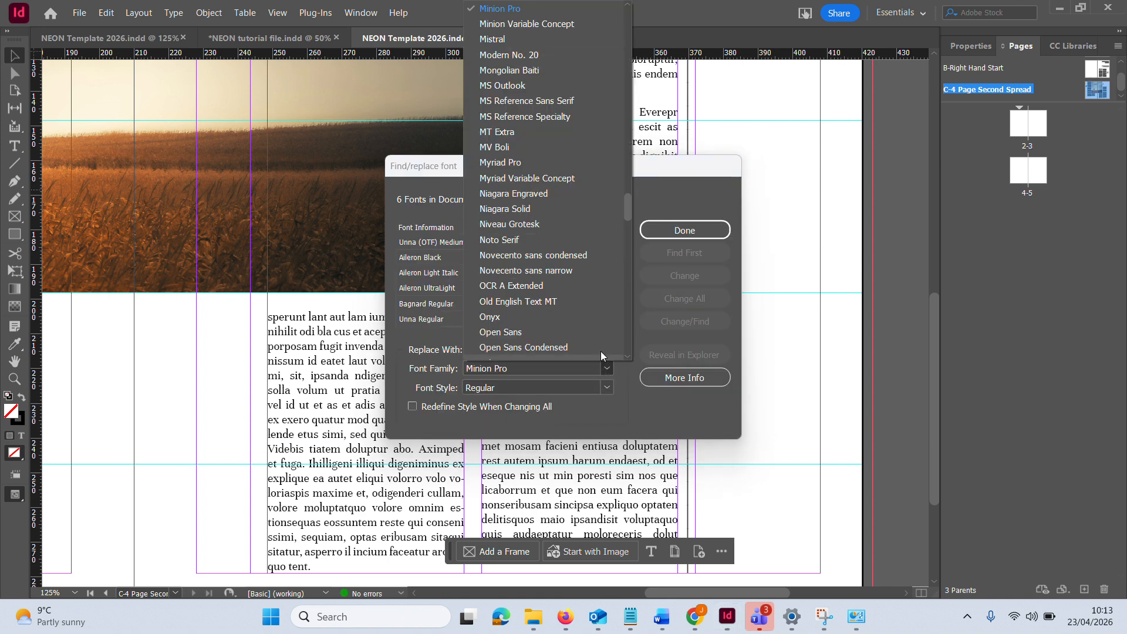
scroll(590, 260, "down", 10)
left_click_drag(628, 220, 612, 290)
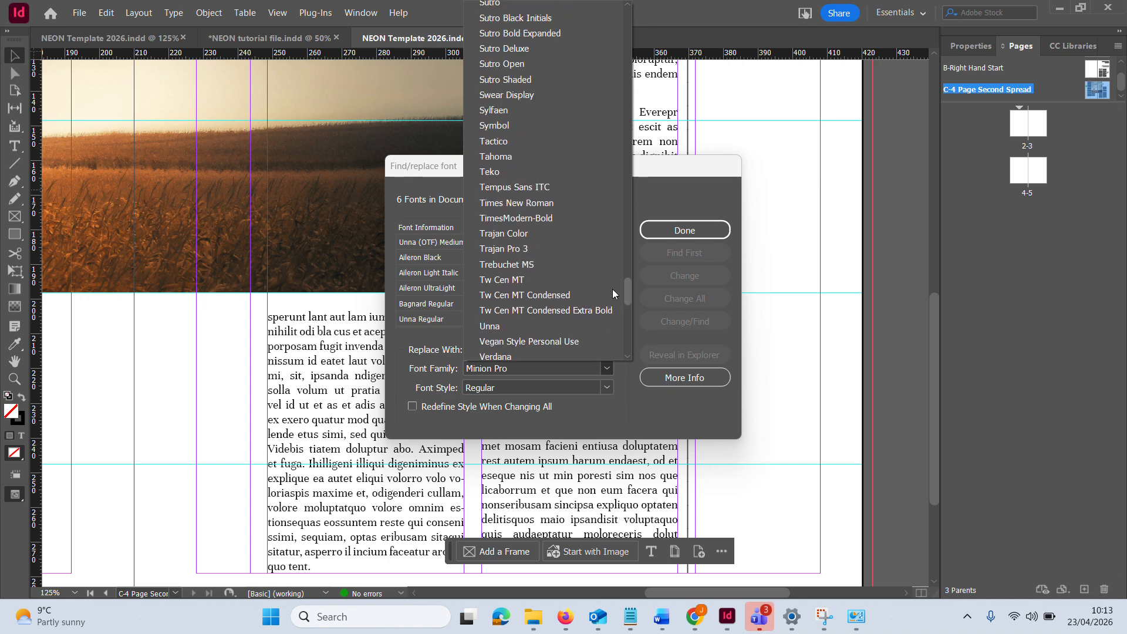
left_click(523, 312)
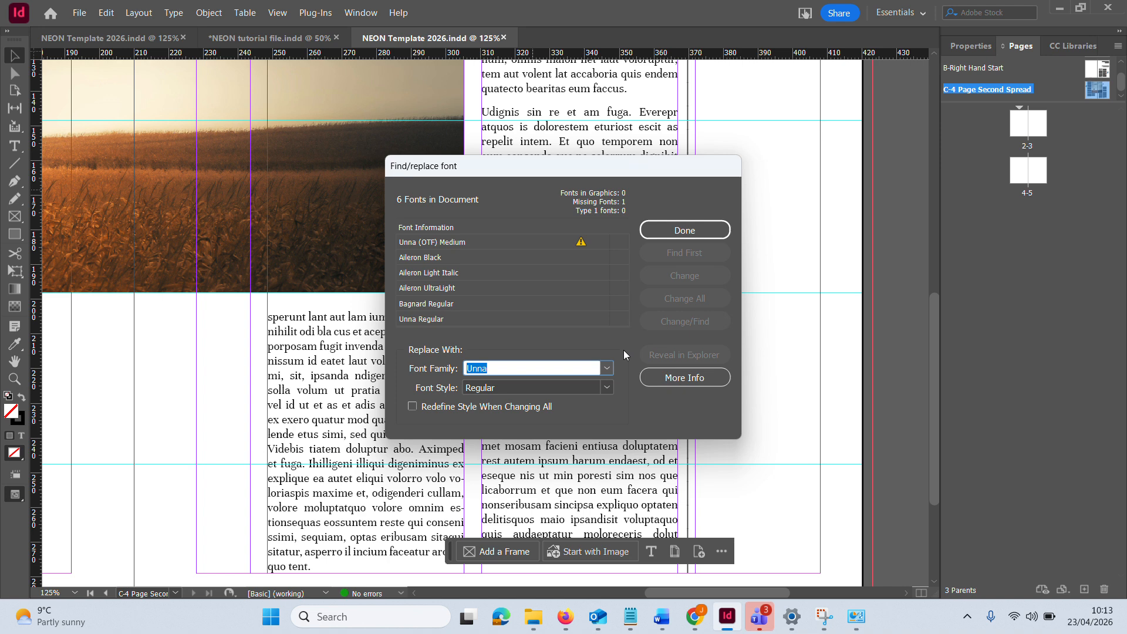
left_click(682, 232)
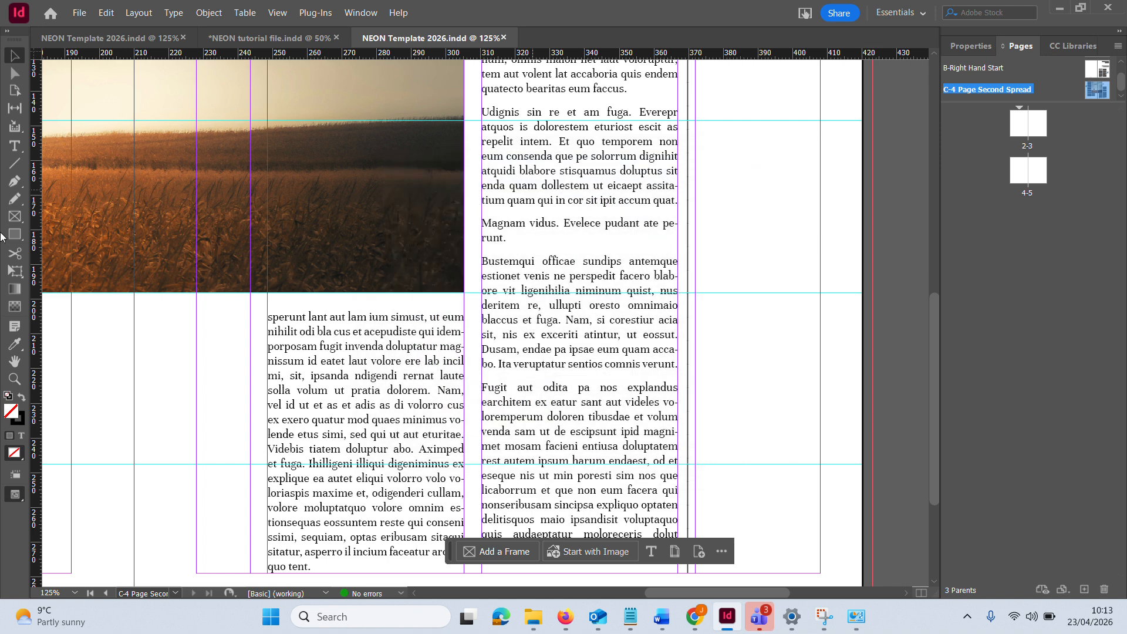
Zoom out on the template to view more of the C-4 Page Second Spread layout
key("ctrl+minus")
key("ctrl+minus")
key("ctrl+minus")
key("ctrl+minus")
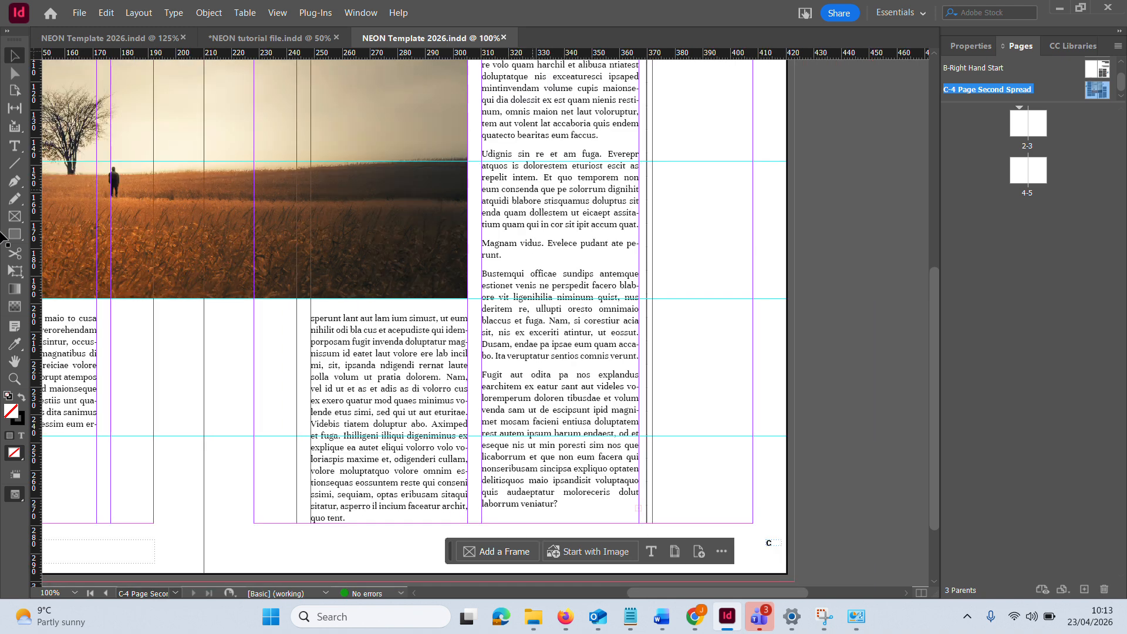